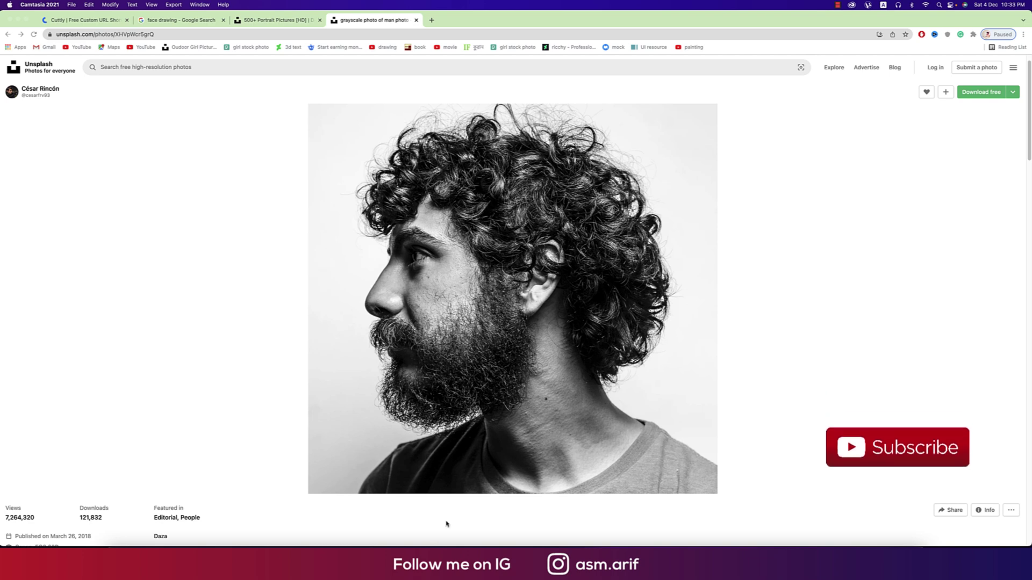
Step: Download the bearded man's profile portrait from Unsplash at original size into the 4-12-21 folder
mouse_move(414, 543)
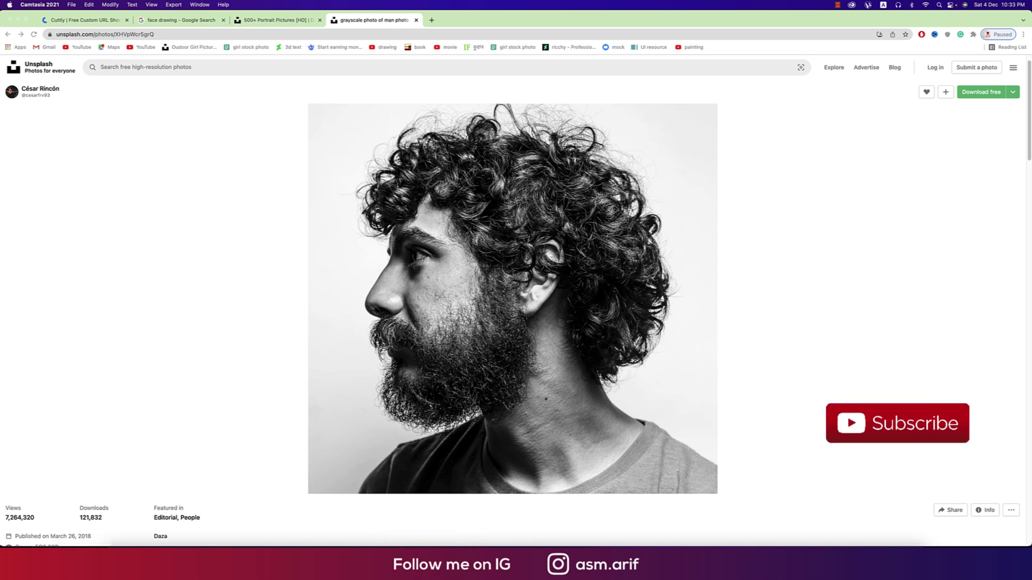
scroll(465, 413, "down", 6)
scroll(465, 413, "up", 4)
scroll(465, 413, "up", 2)
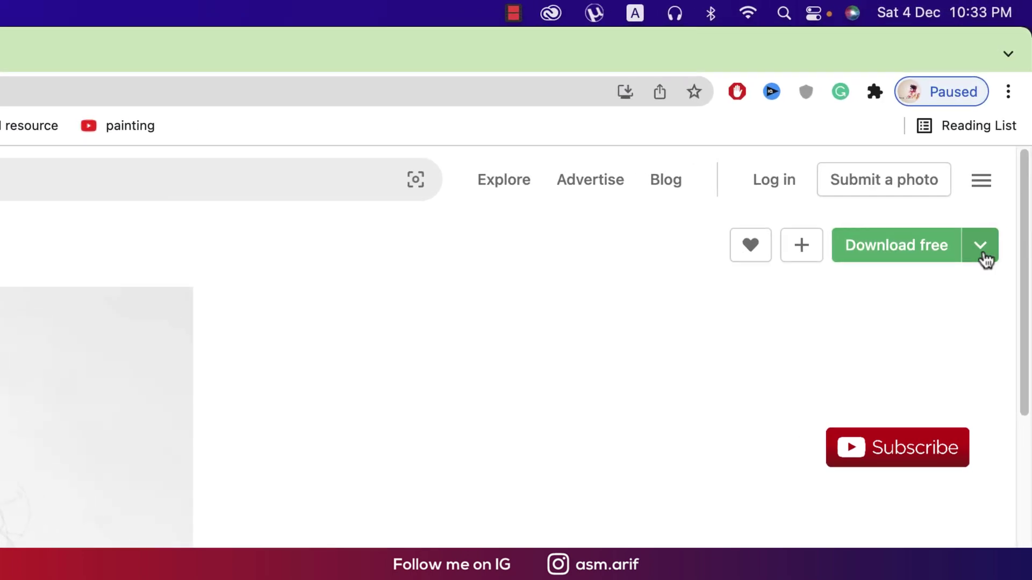
left_click(1013, 92)
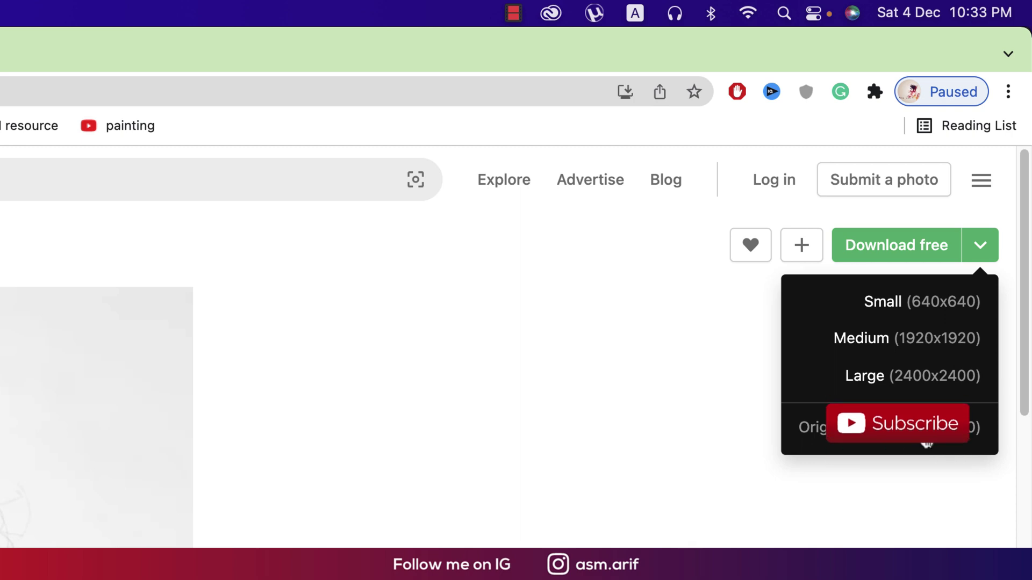
left_click(926, 426)
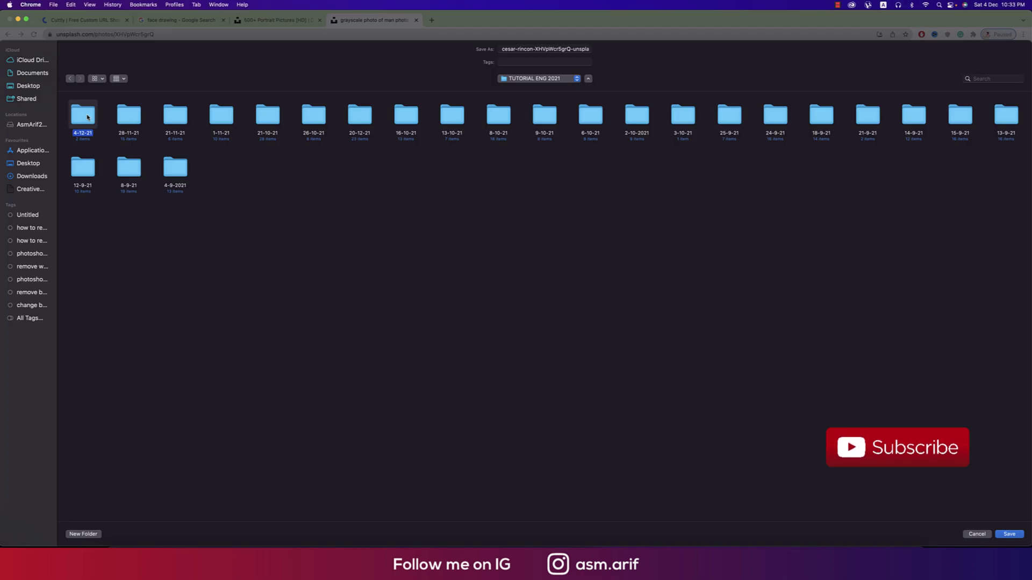
left_click(1009, 534)
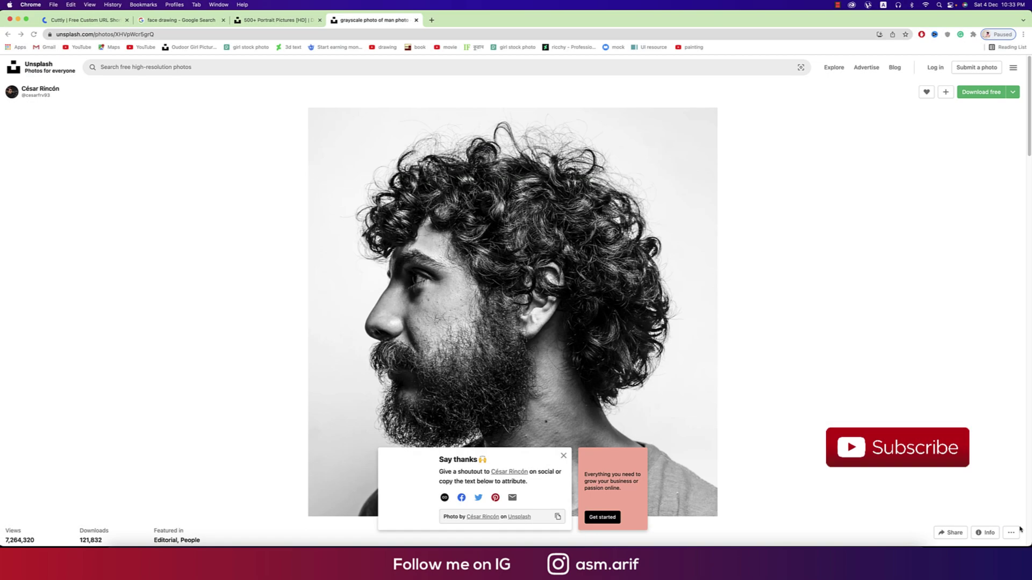
Step: Create a new 4000 × 4000 px transparent document at 300 pixels/centimetre
left_click(417, 542)
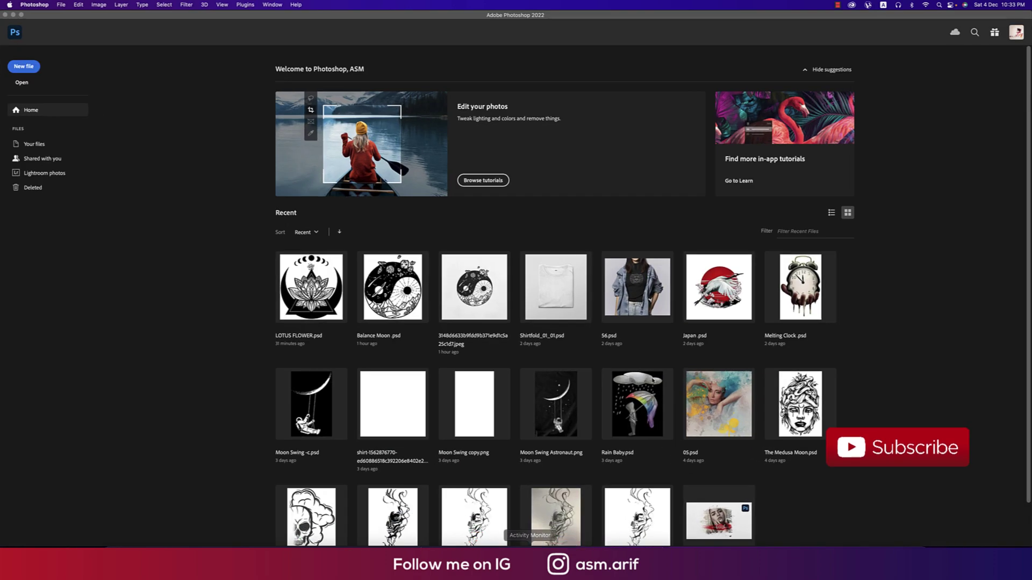
key("super+n")
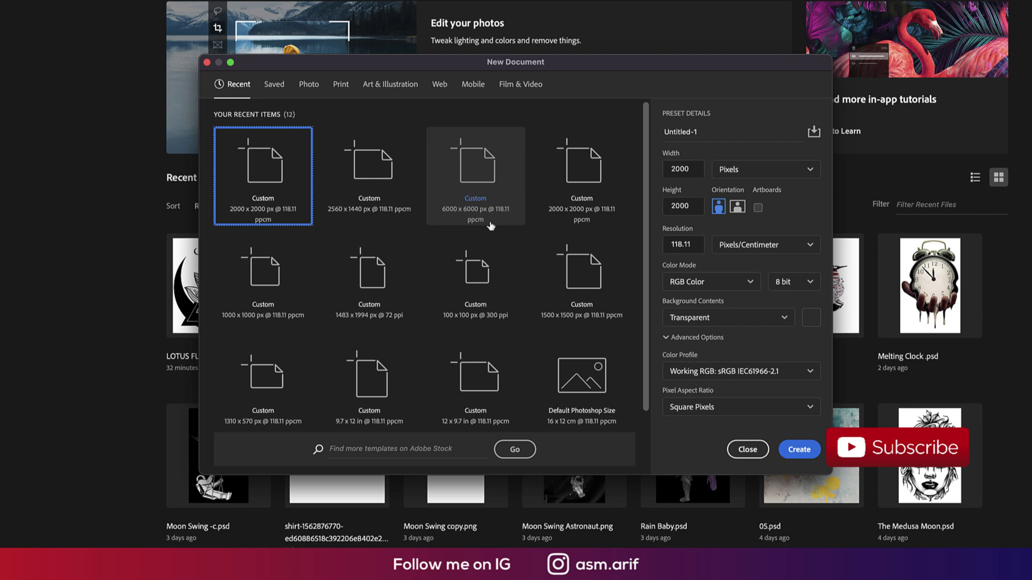
double_click(682, 169)
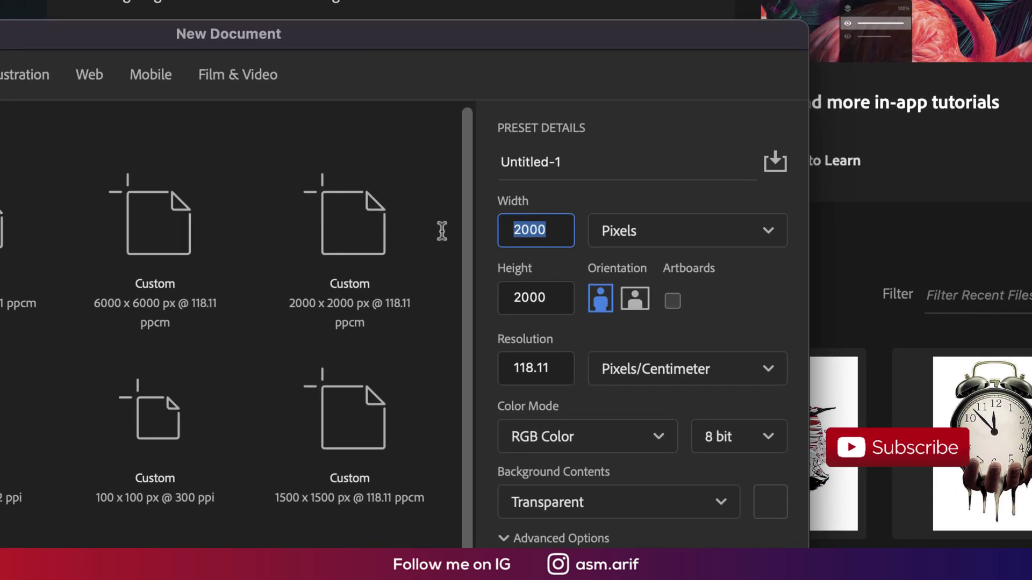
type("4000")
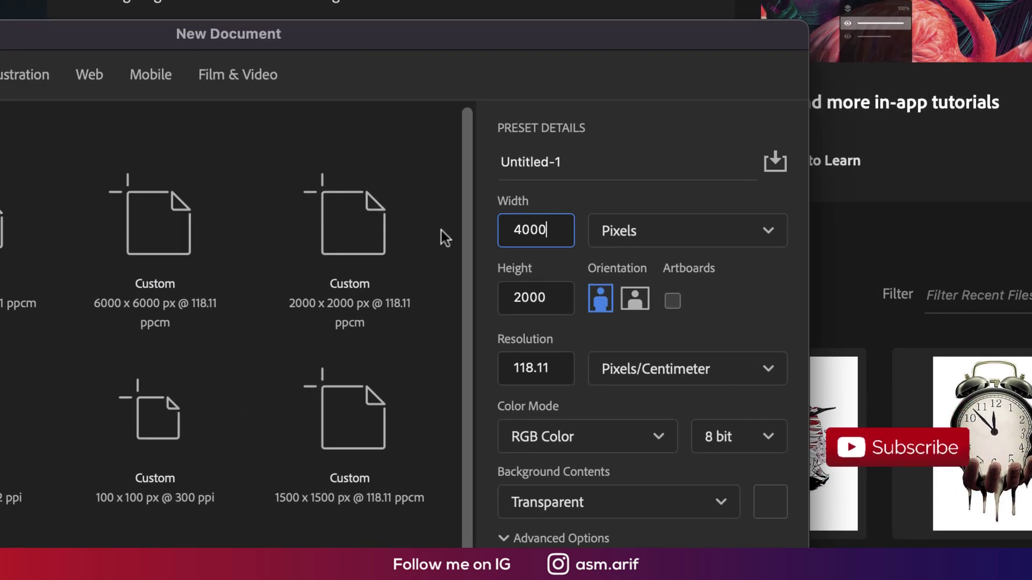
key("Tab")
type("400")
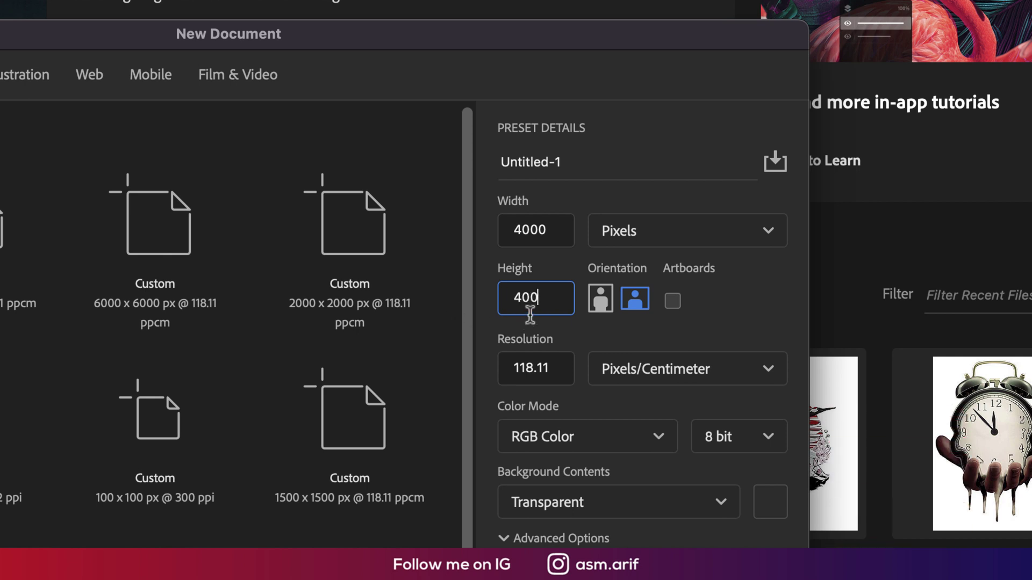
type("0")
left_click_drag(554, 367, 477, 367)
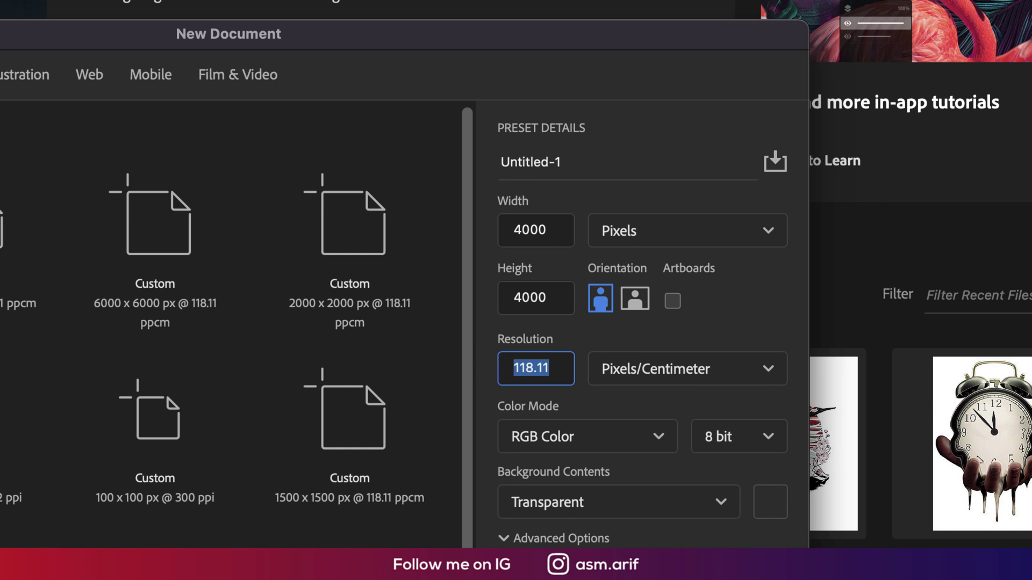
type("3000")
key("BackSpace")
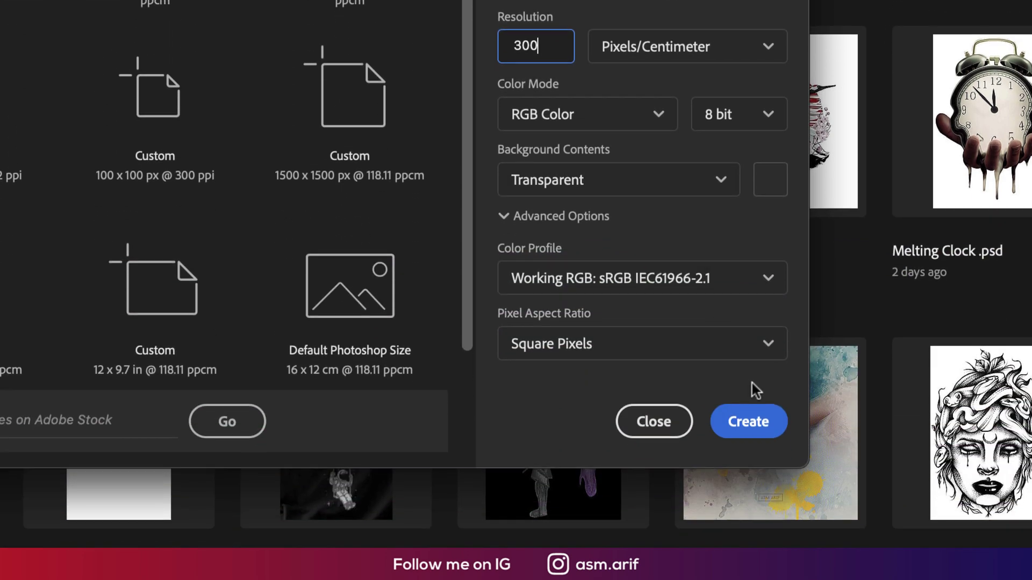
left_click(745, 430)
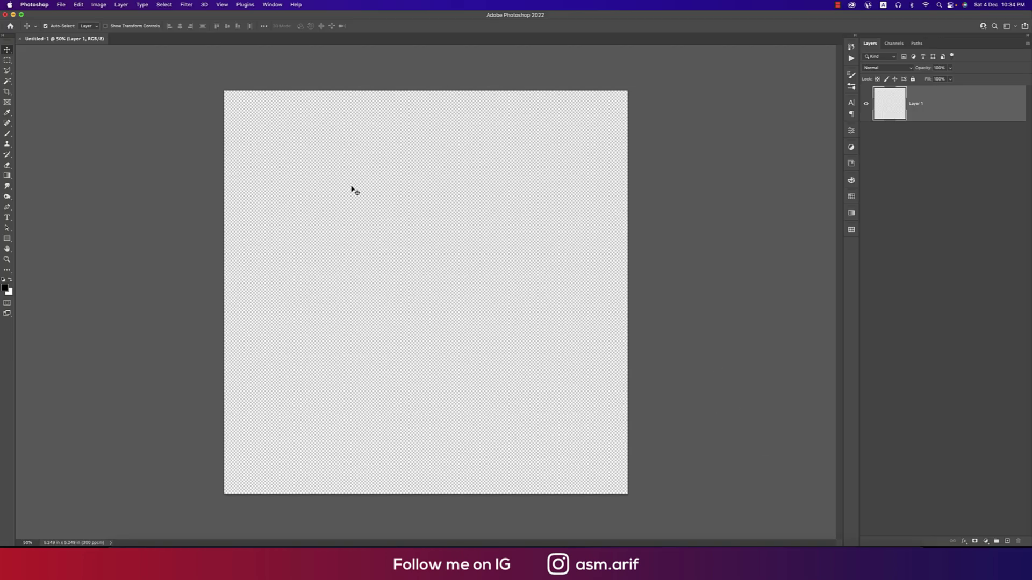
Step: Place Embedded the downloaded portrait JPEG from the 4-12-21 folder and commit it at full canvas size
left_click(62, 5)
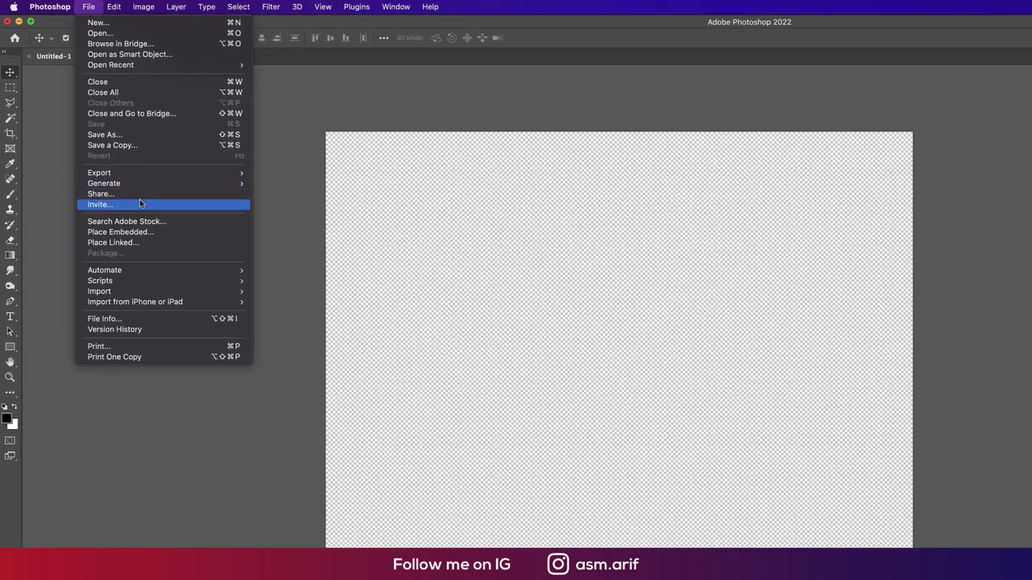
left_click(97, 161)
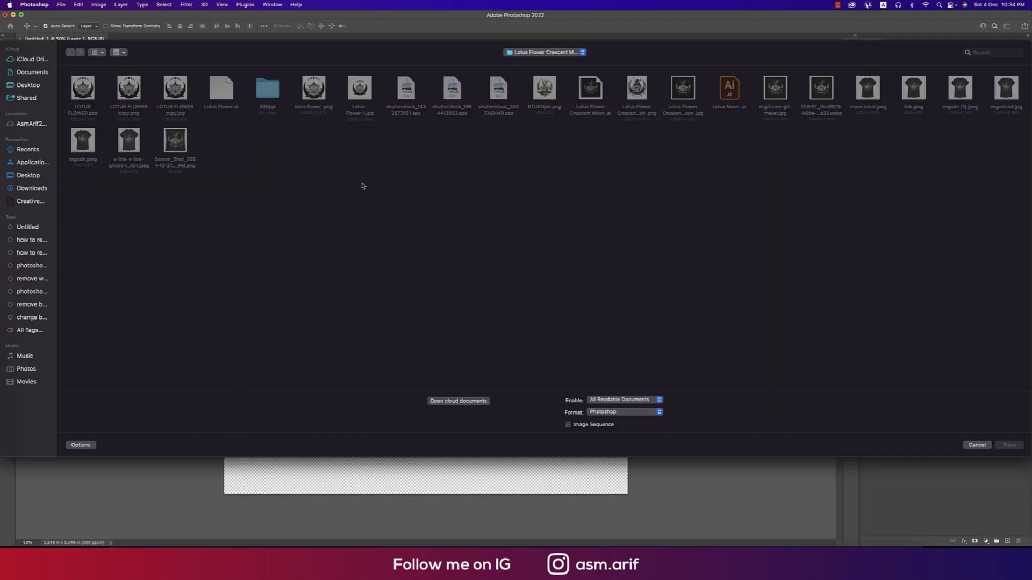
left_click(36, 124)
double_click(81, 90)
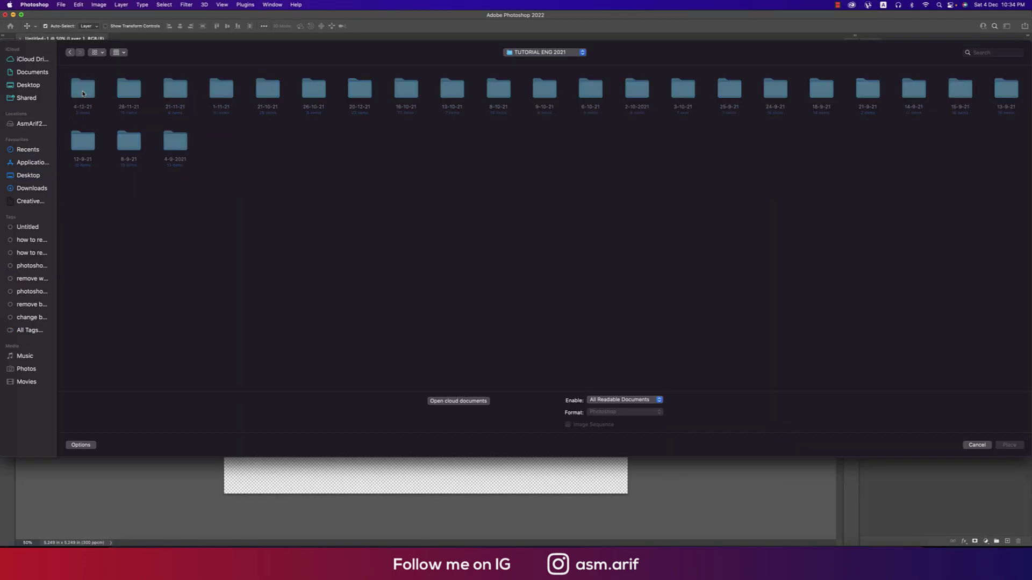
double_click(81, 90)
double_click(81, 89)
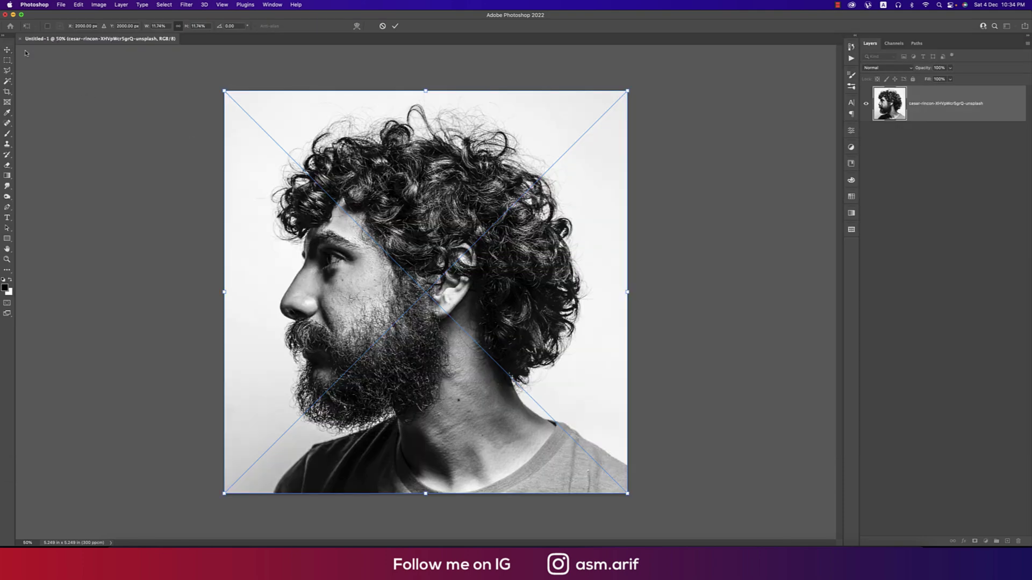
left_click(395, 26)
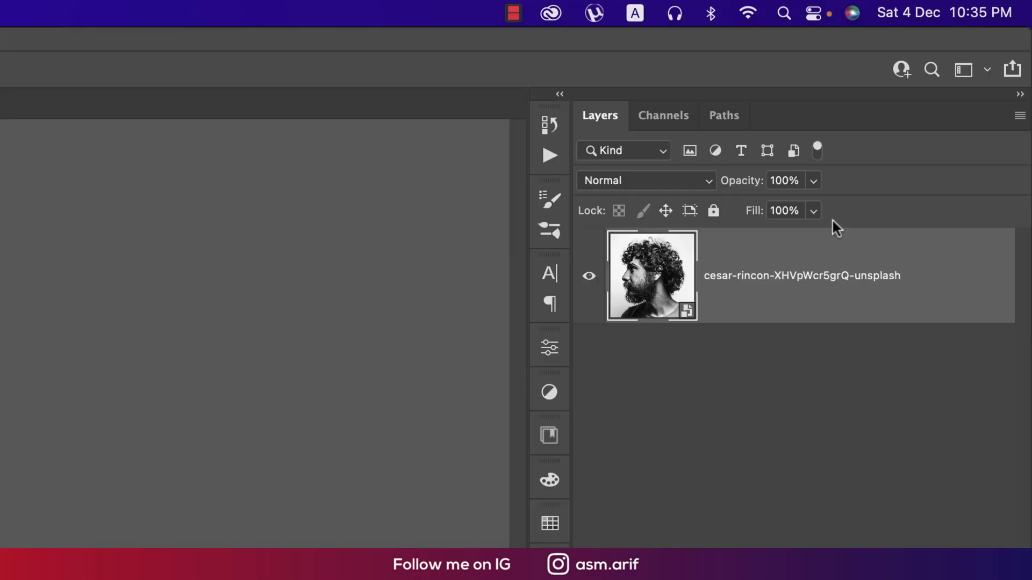
Step: Rasterize the portrait layer, then convert it into a Smart Object
right_click(959, 106)
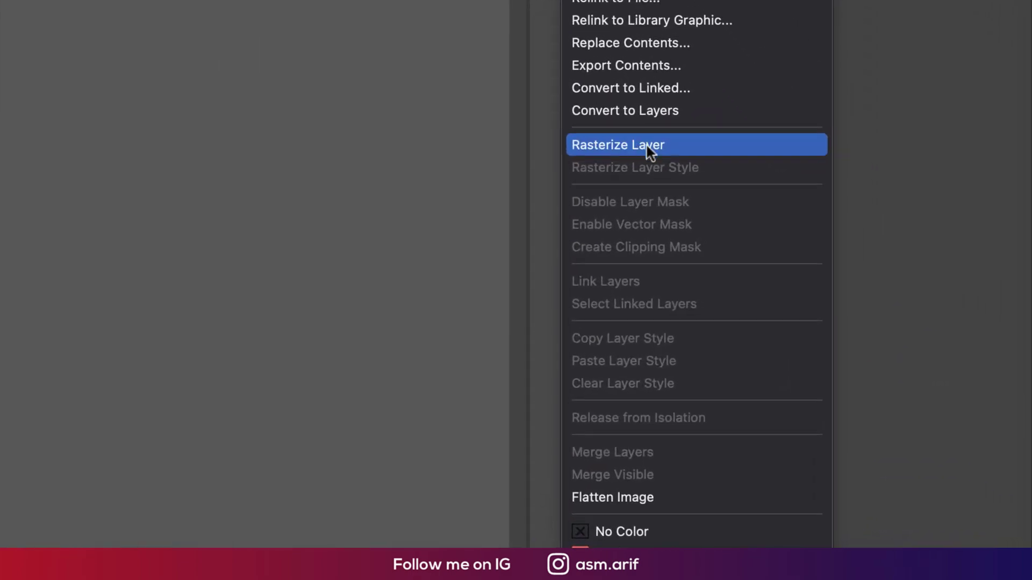
left_click(648, 146)
right_click(892, 132)
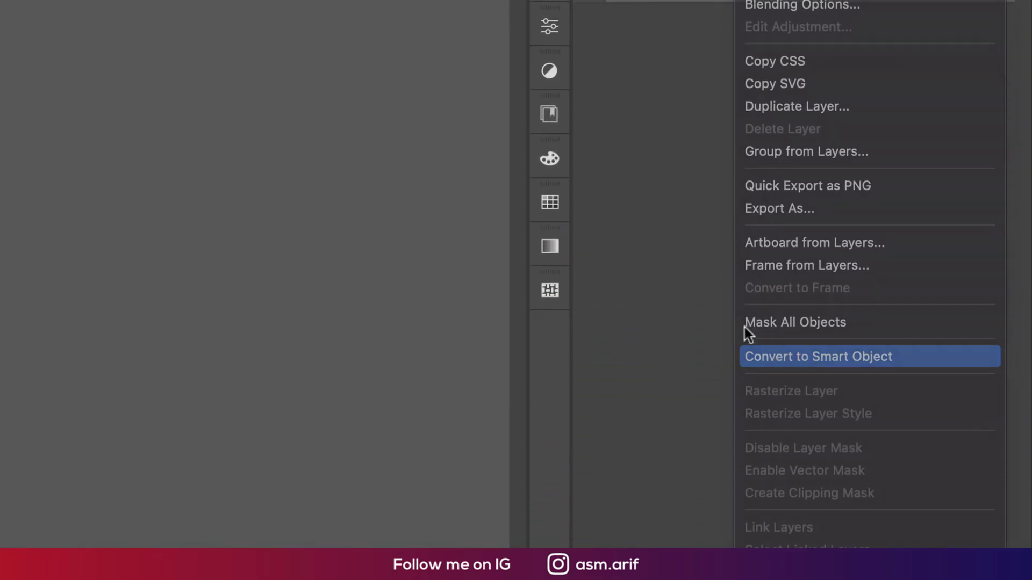
left_click(753, 357)
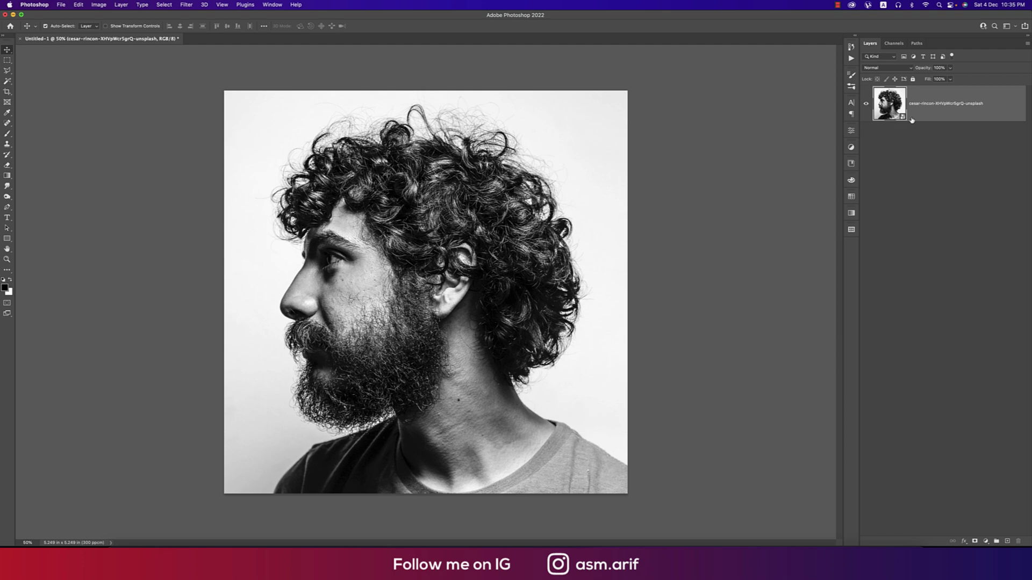
Step: Add a Threshold adjustment layer raised to level 150 and fit the canvas to the window
left_click(987, 541)
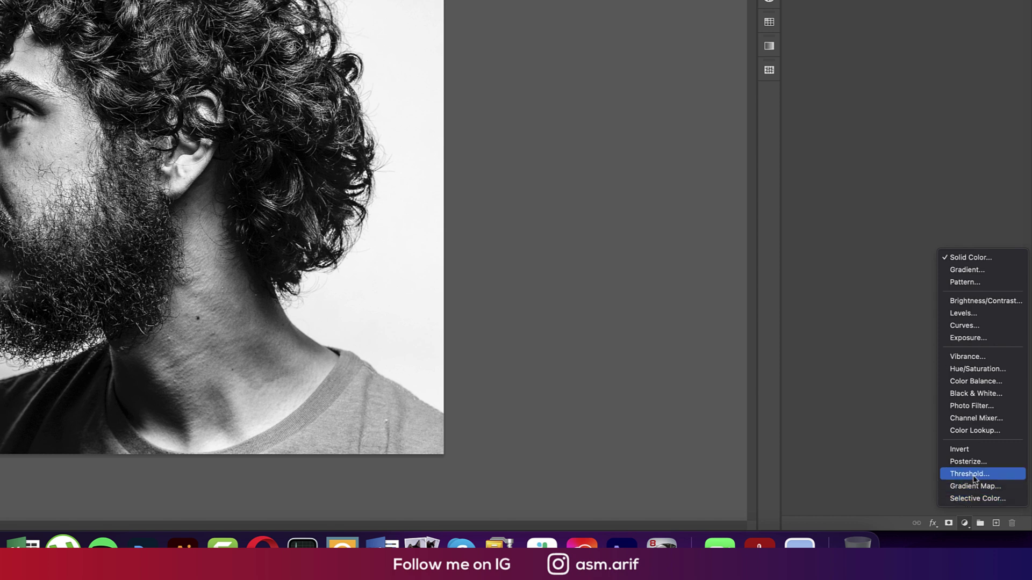
left_click(974, 474)
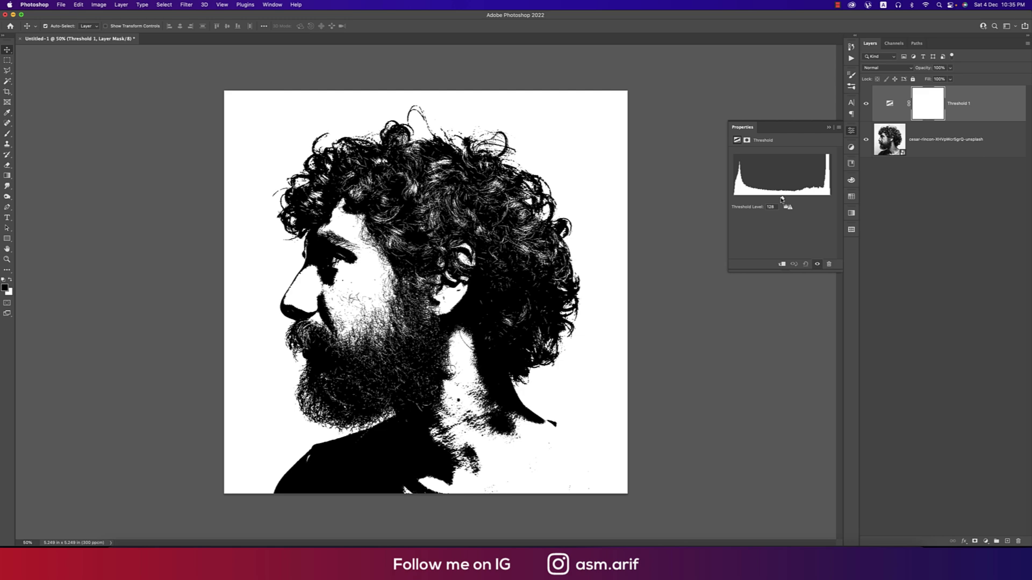
mouse_move(783, 200)
left_mouse_down()
mouse_move(805, 200)
mouse_move(791, 199)
left_mouse_up()
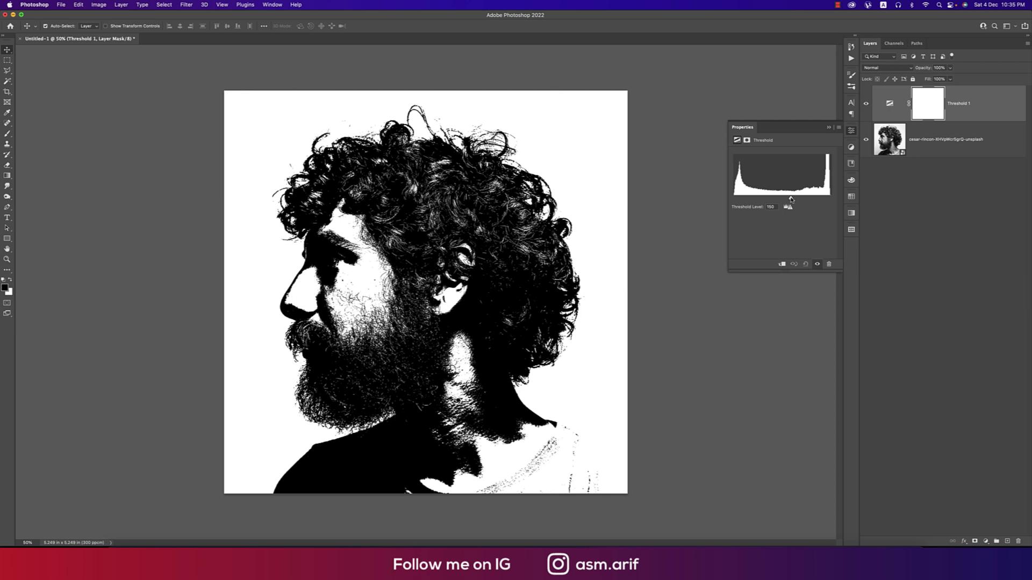
left_click(829, 128)
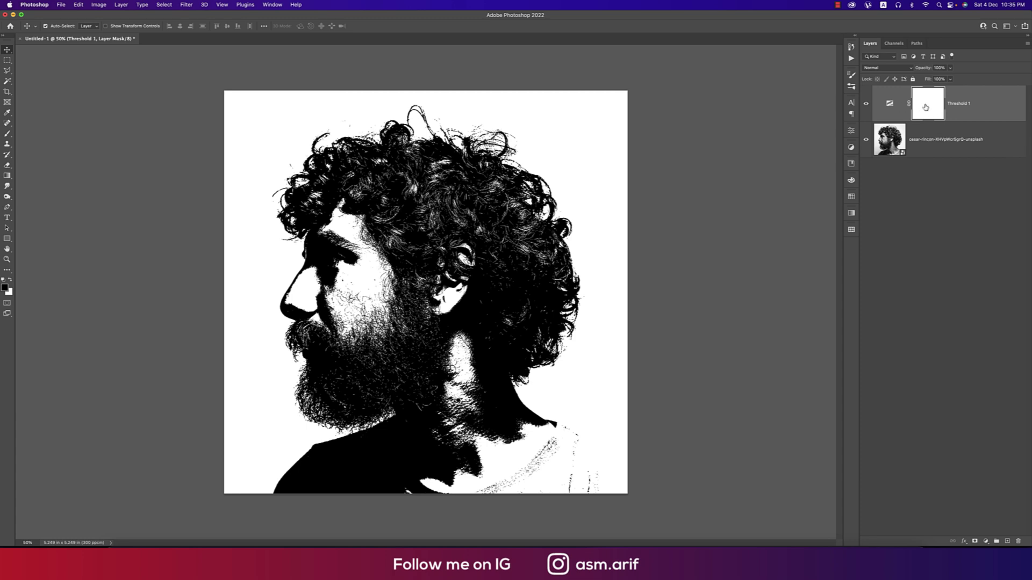
left_click(889, 103)
key("super+0")
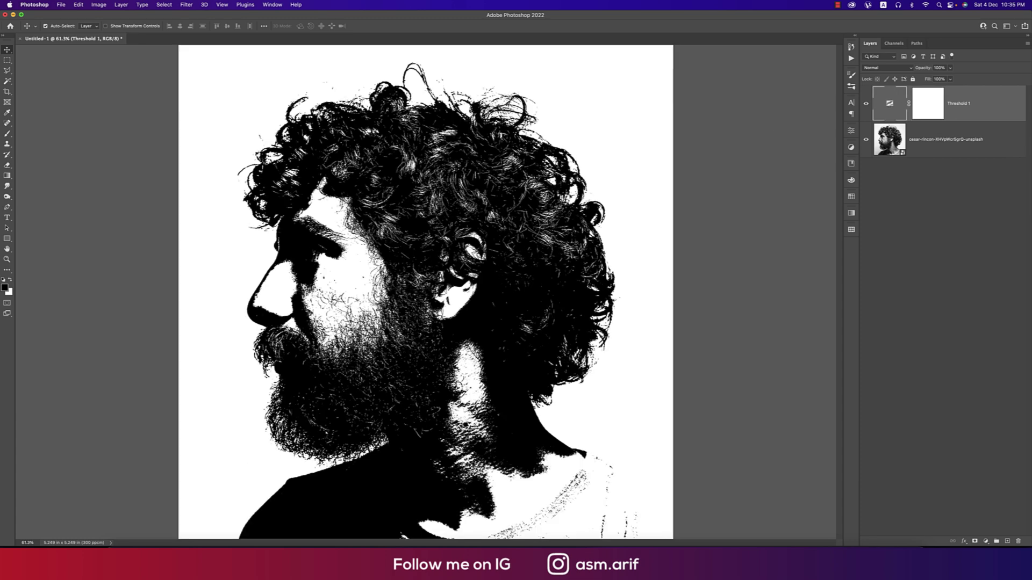
scroll(544, 312, "down", 2)
scroll(426, 292, "up", 1)
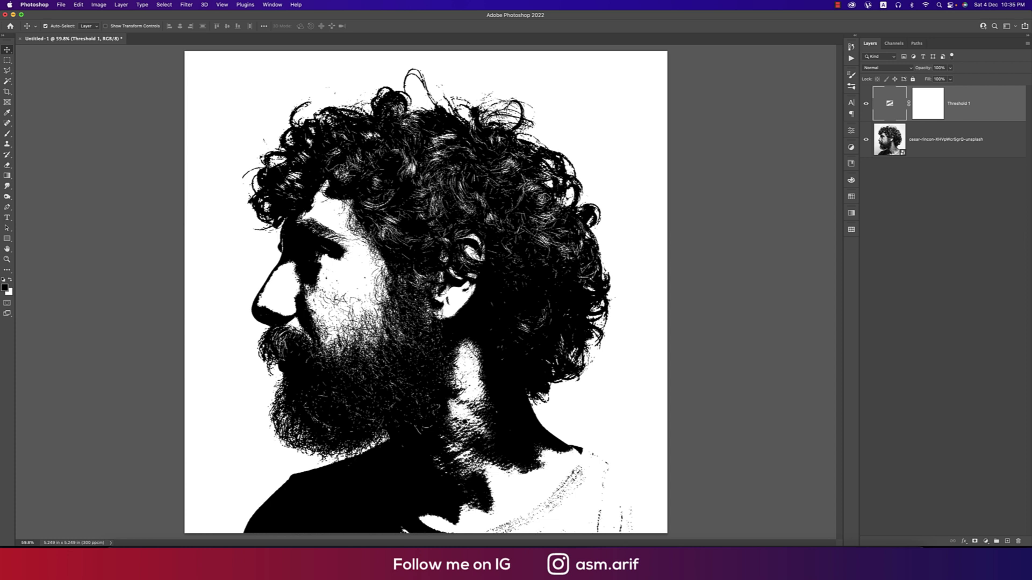
Step: Duplicate the original portrait layer and select the copy
left_click(933, 141)
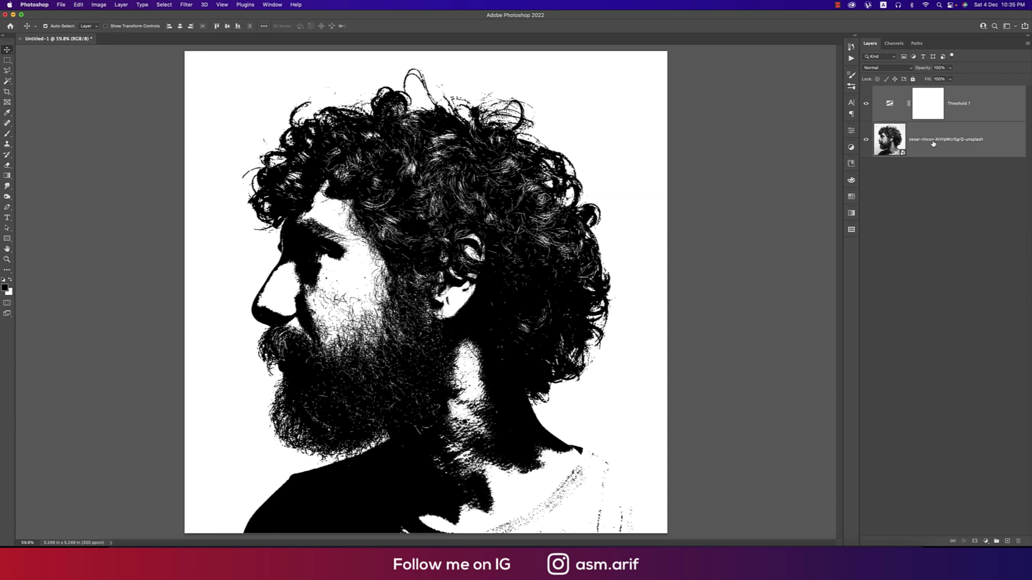
key("super+j")
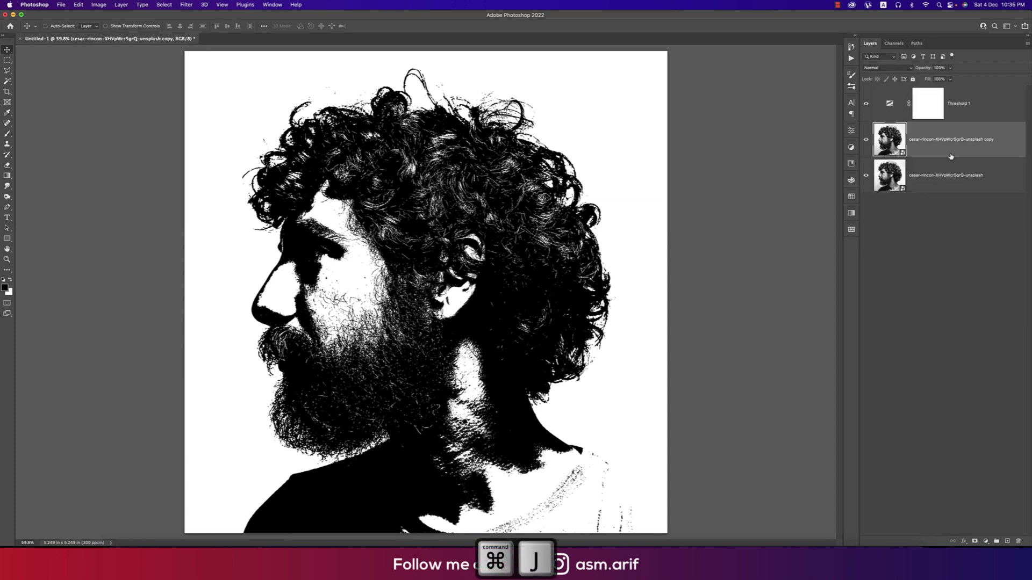
left_click(966, 105)
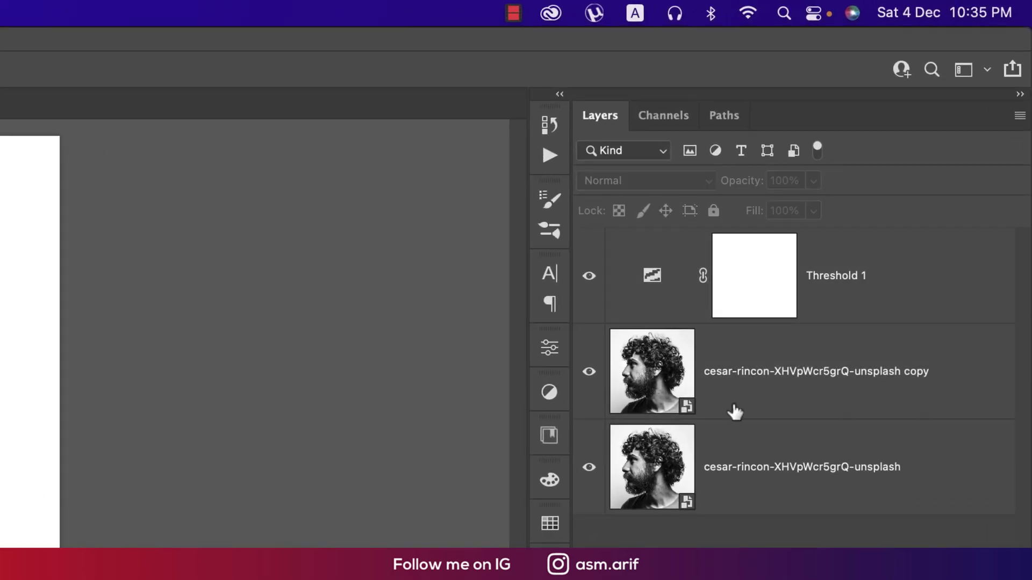
left_click(951, 139)
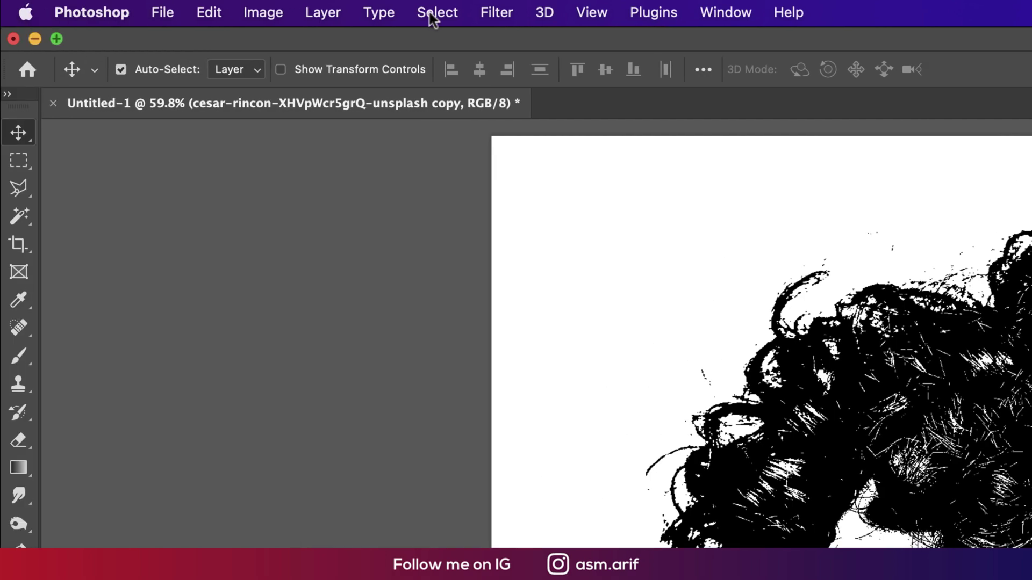
Step: Select the black areas with Color Range (fuzziness 6) and copy them to a new Layer 1
left_click(433, 15)
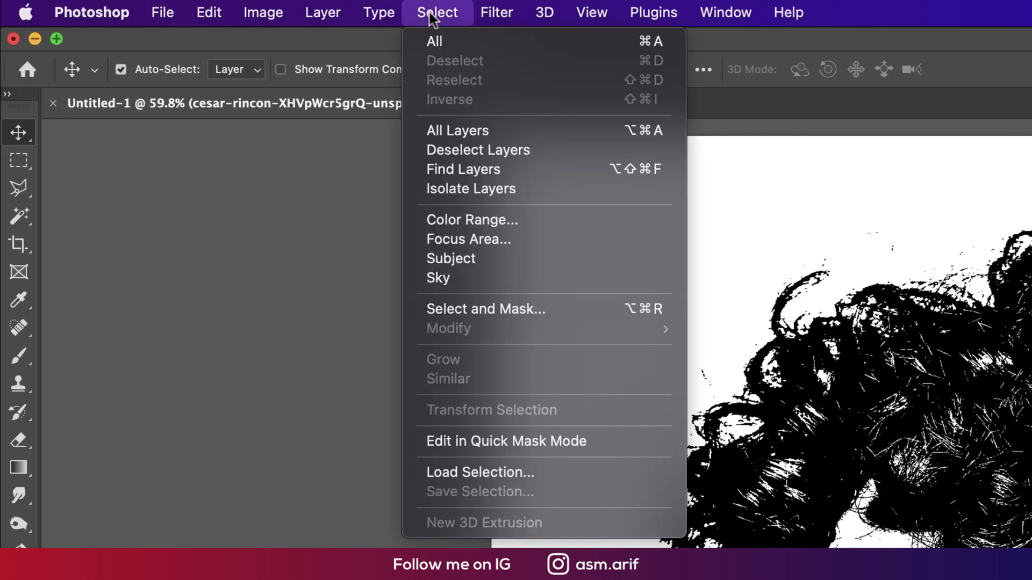
left_click(466, 220)
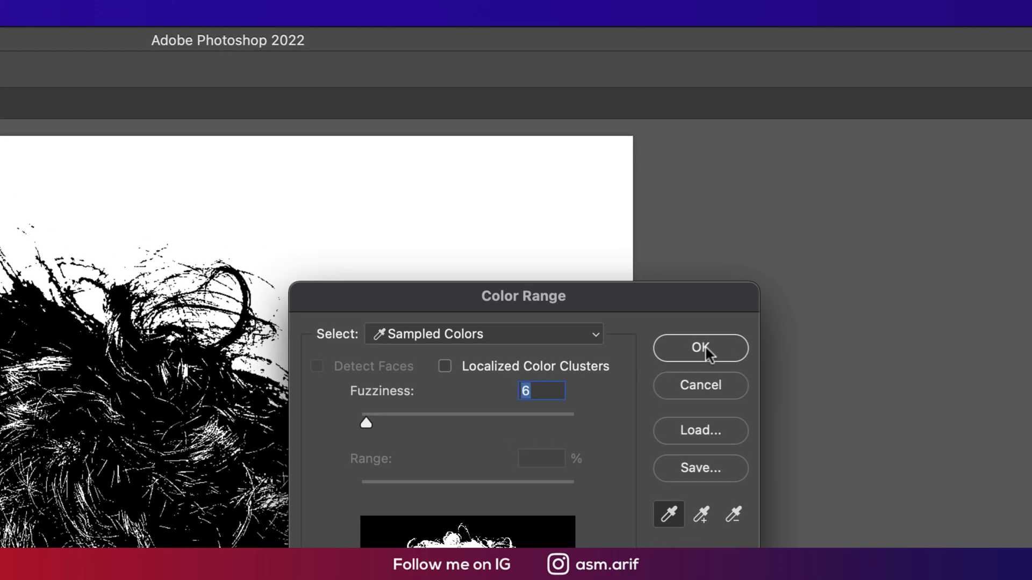
left_click(543, 192)
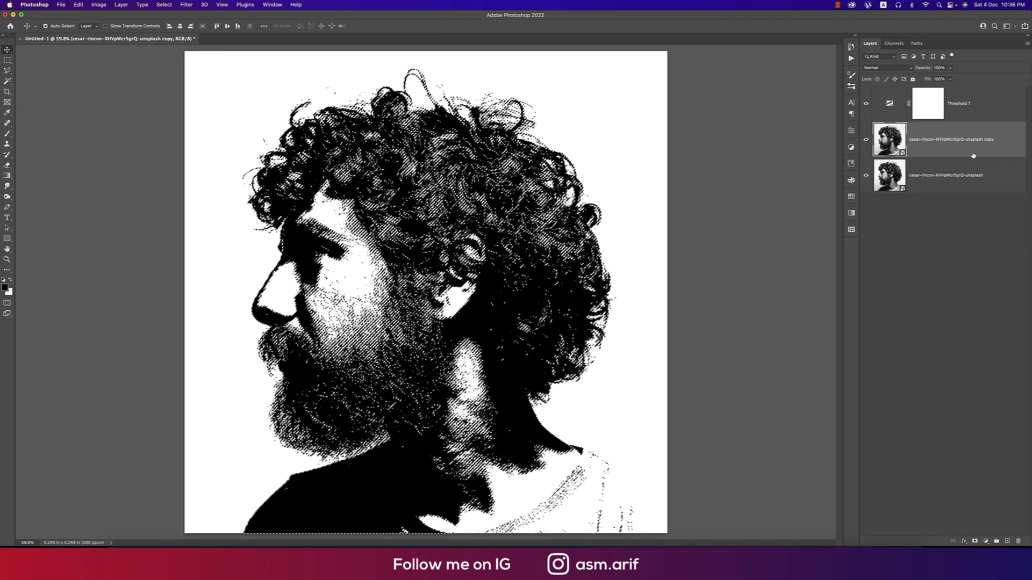
key("super+j")
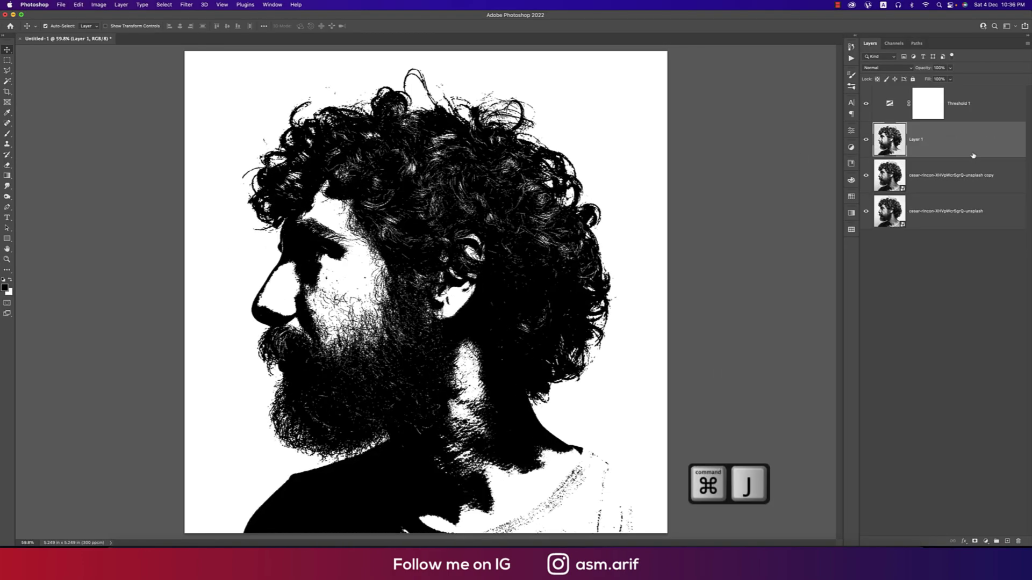
left_click(956, 105)
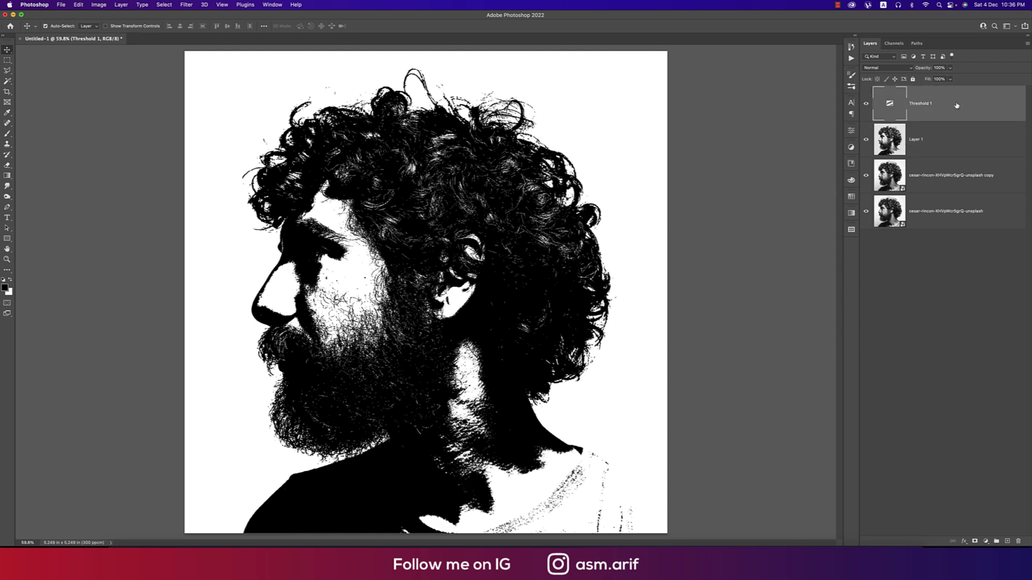
Step: Delete Threshold 1 and the portrait copy, hide the original photo, and toggle Layer 1 to check
key("BackSpace")
left_click(949, 141)
key("BackSpace")
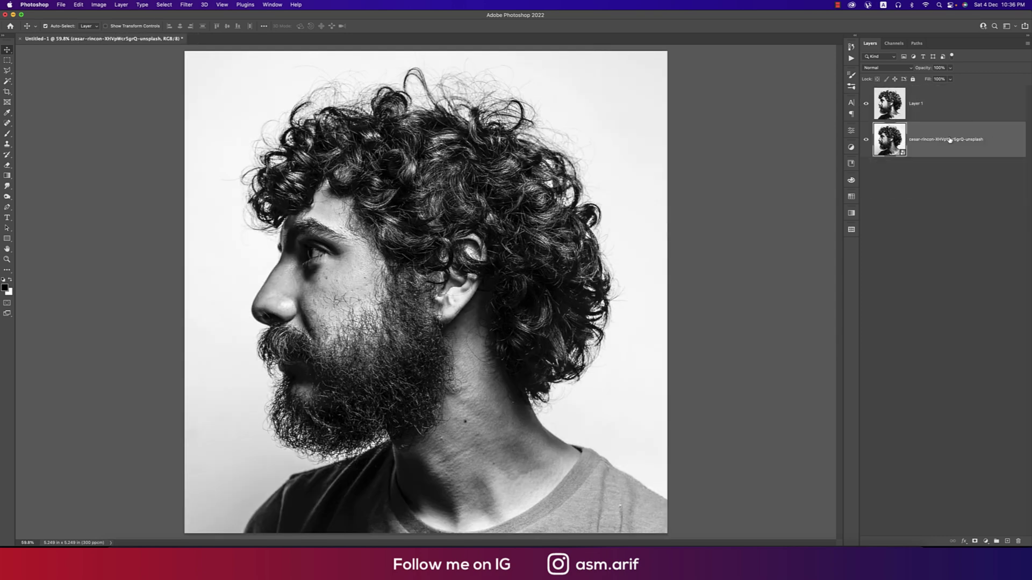
left_click(866, 140)
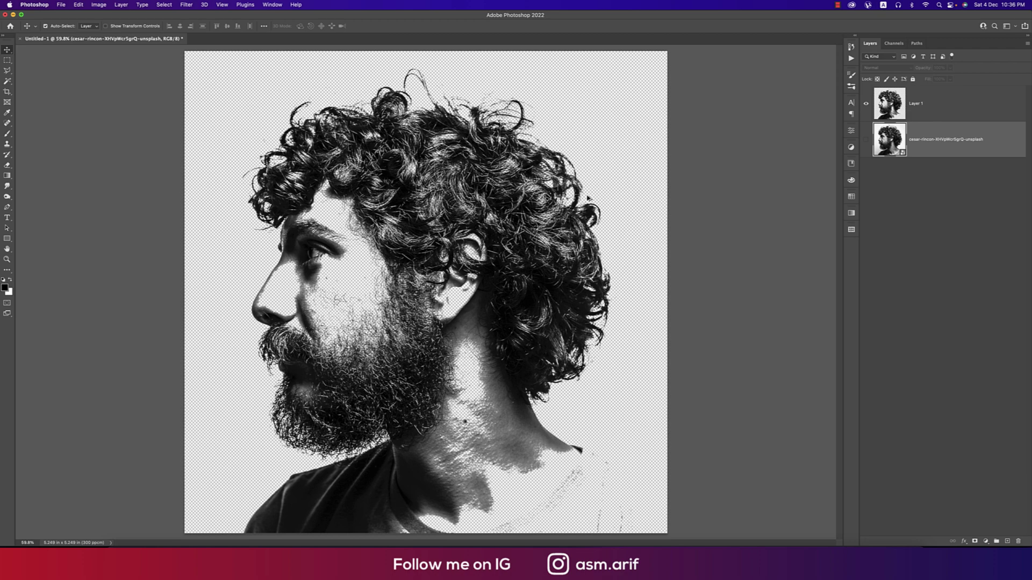
scroll(587, 198, "down", 3)
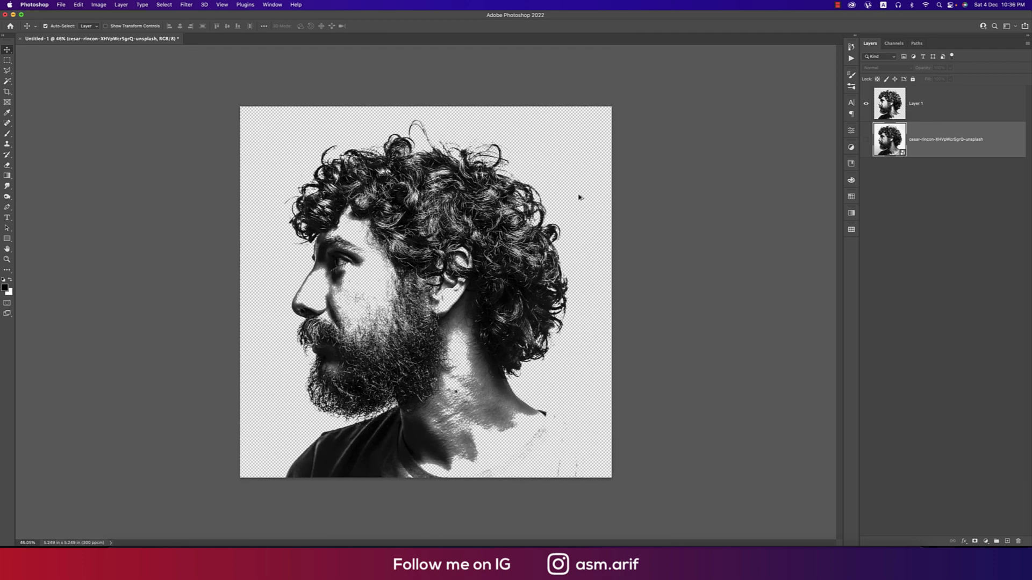
left_click(866, 105)
left_click(866, 105)
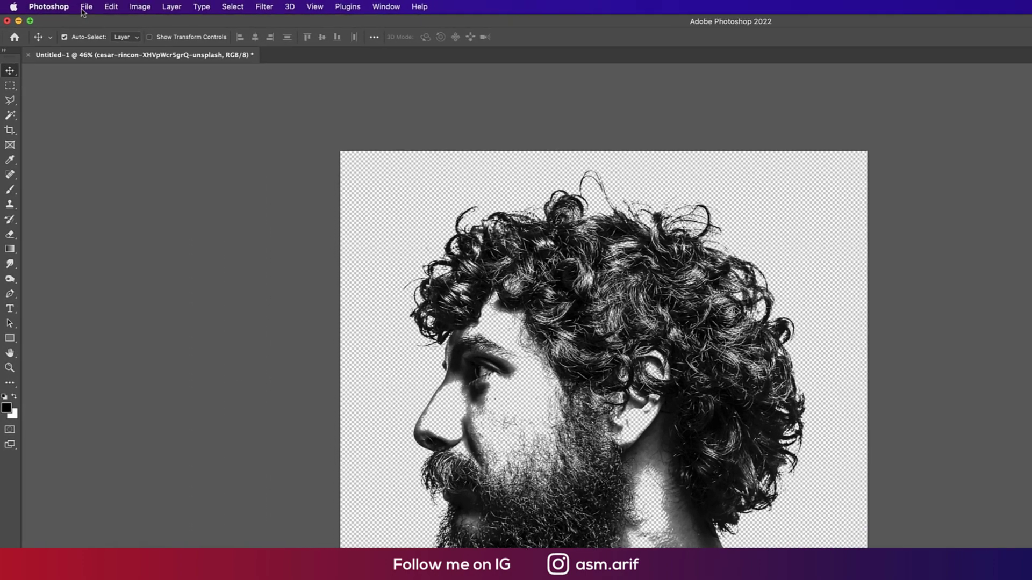
Step: Start a new 4000 × 4000 px transparent document named 'T-Shirt- Man portrait side face'
left_click(61, 4)
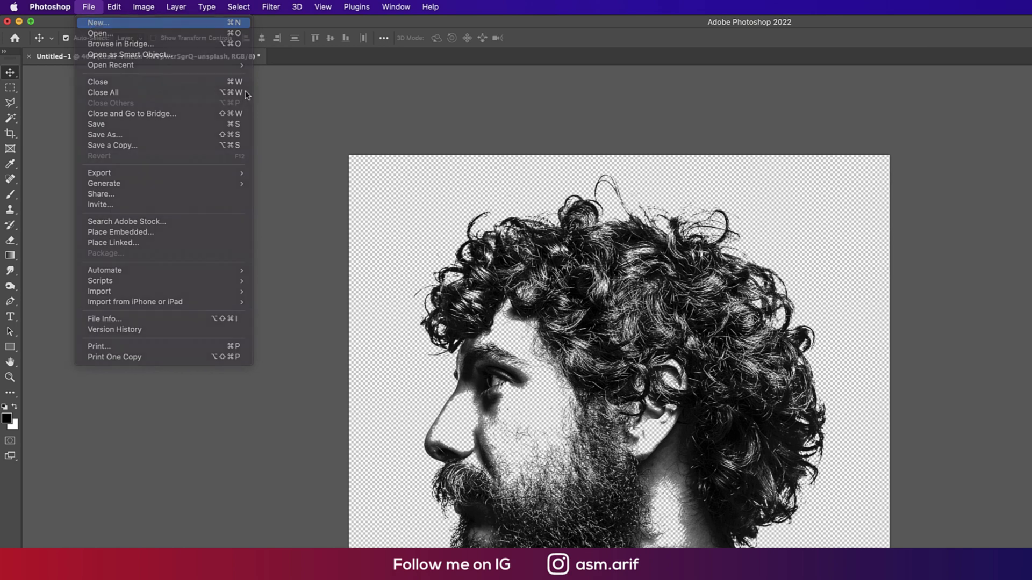
left_click(89, 24)
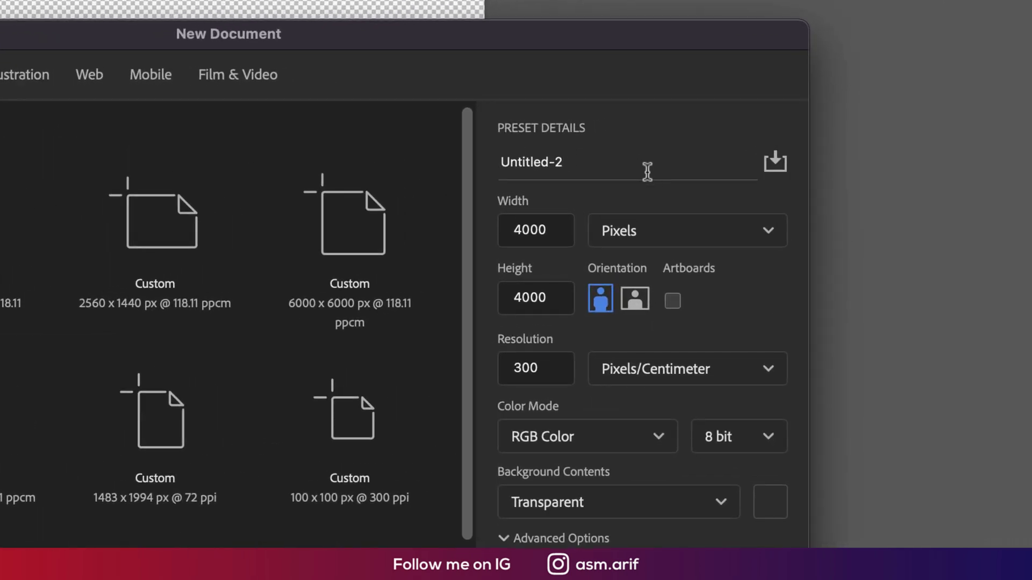
left_click_drag(744, 134, 640, 126)
type("T-")
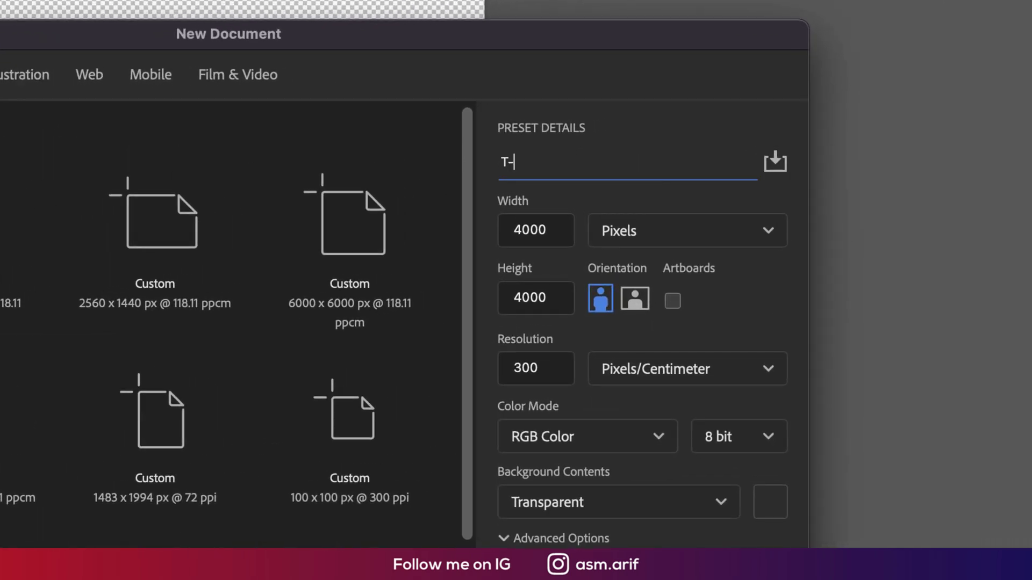
type("Shirt- Man portrait")
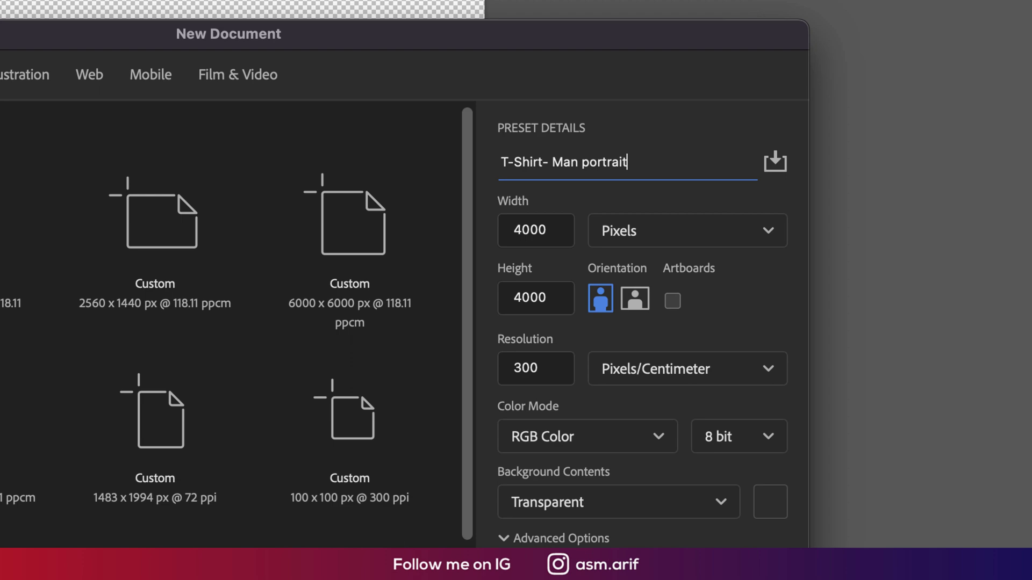
type(" sid")
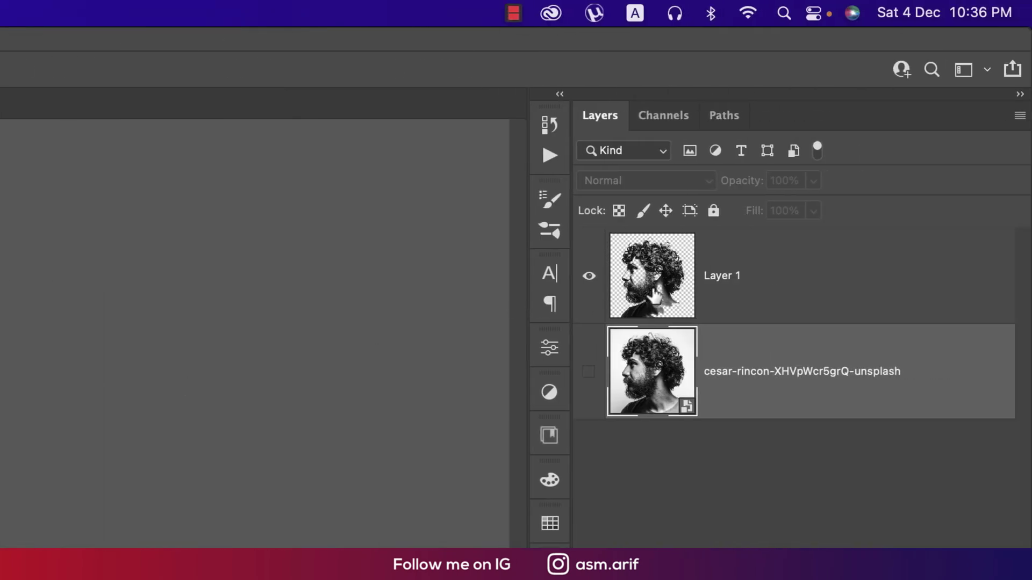
Step: Paste the Layer 1 sketch into the T-Shirt document as Layer 2, nudging it slightly right and down
left_click(655, 297)
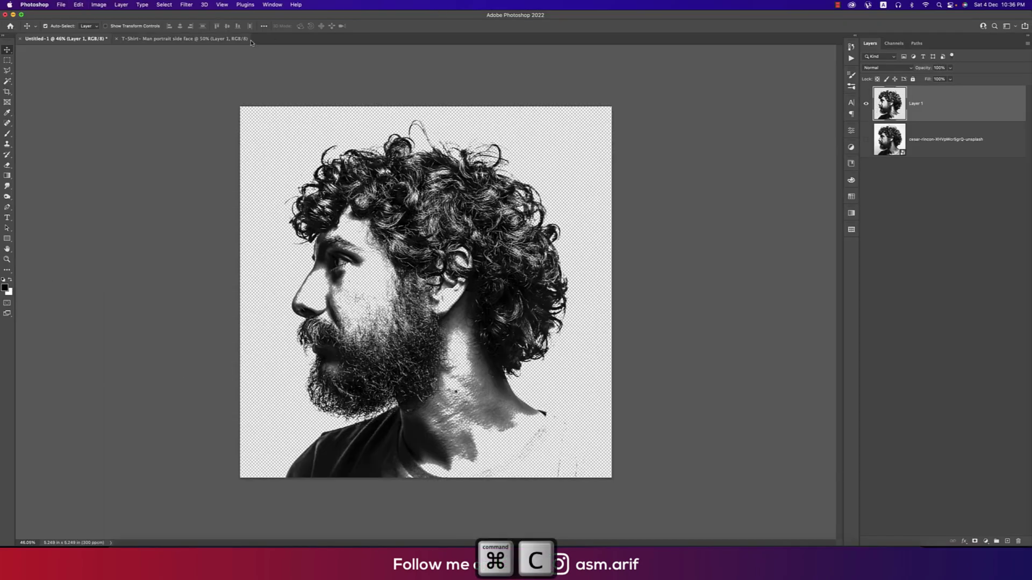
left_click(183, 39)
key("super+v")
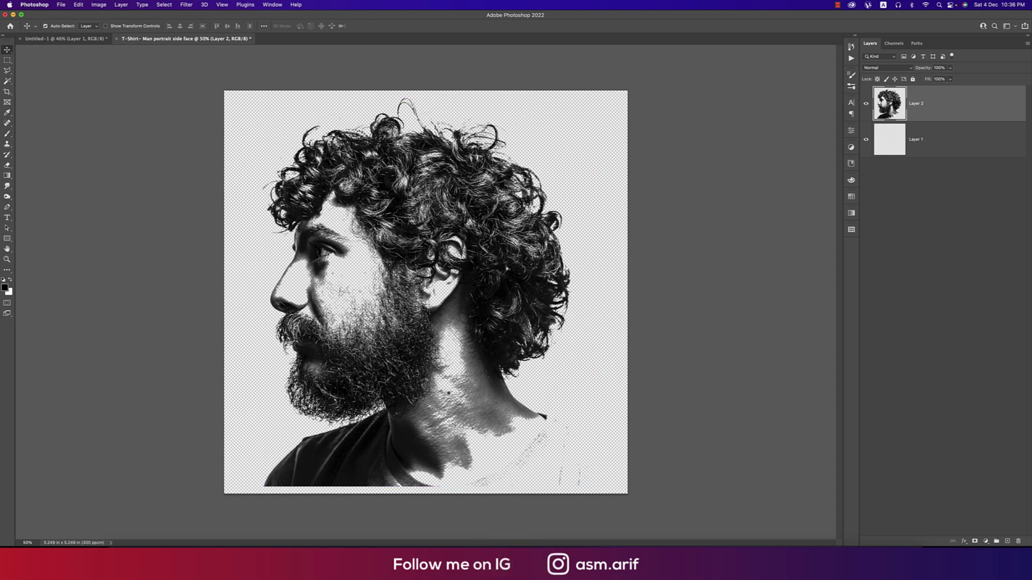
mouse_move(505, 263)
left_mouse_down()
mouse_move(513, 270)
mouse_move(517, 252)
left_mouse_up()
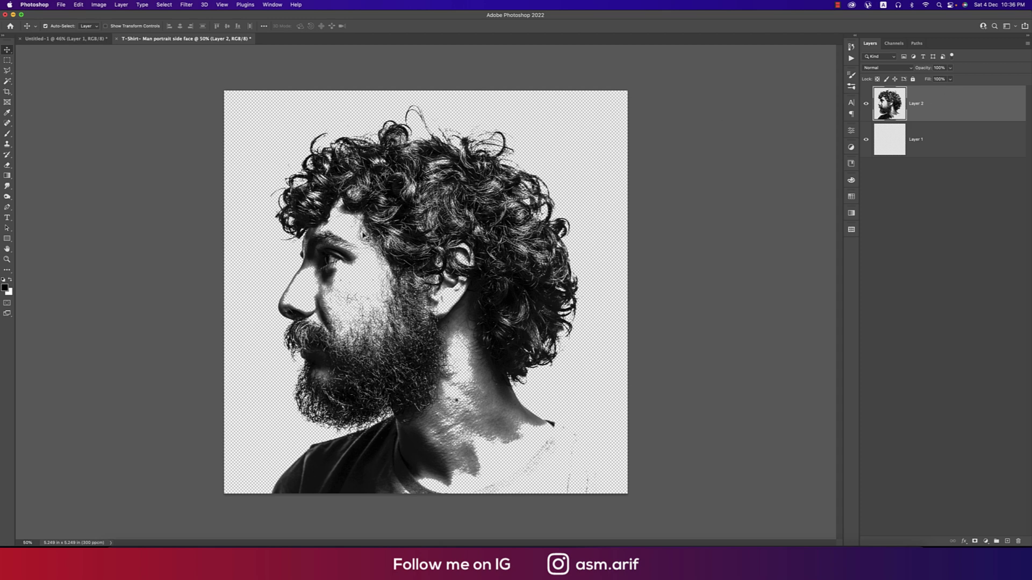
left_click(934, 147)
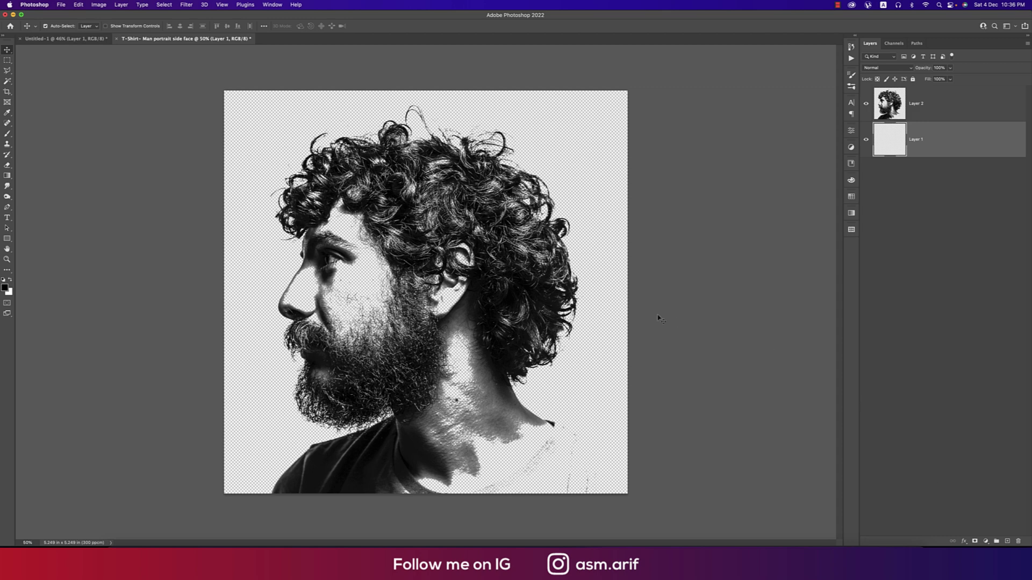
Step: Add a white Solid Color fill layer as the background
left_click(986, 541)
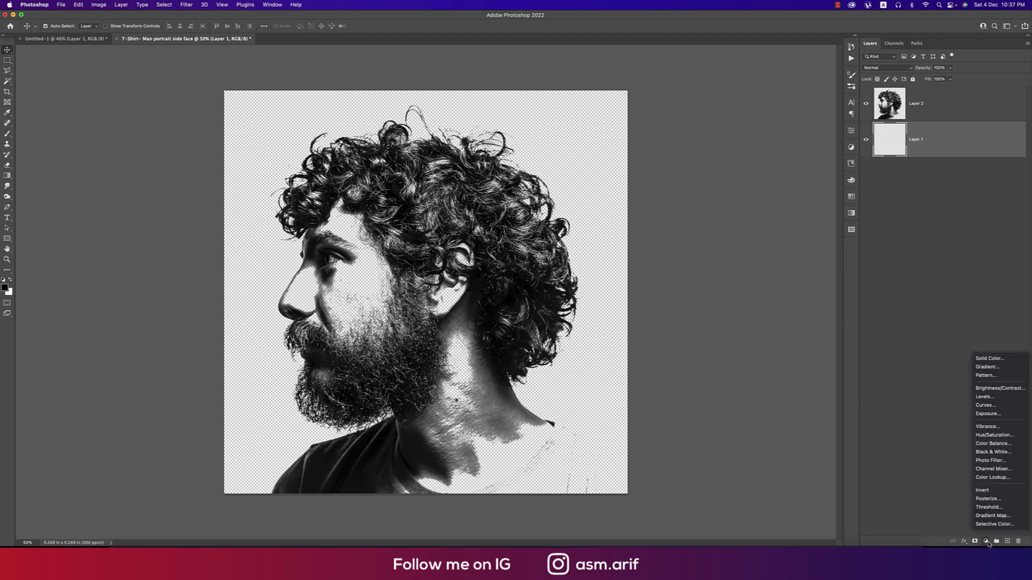
left_click(983, 360)
left_click_drag(780, 284, 764, 173)
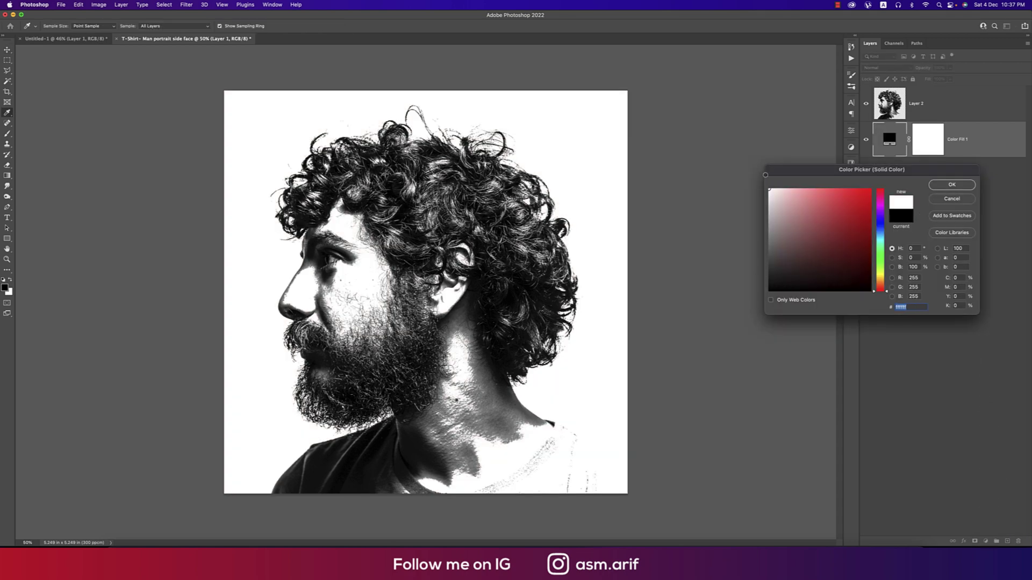
left_click(951, 185)
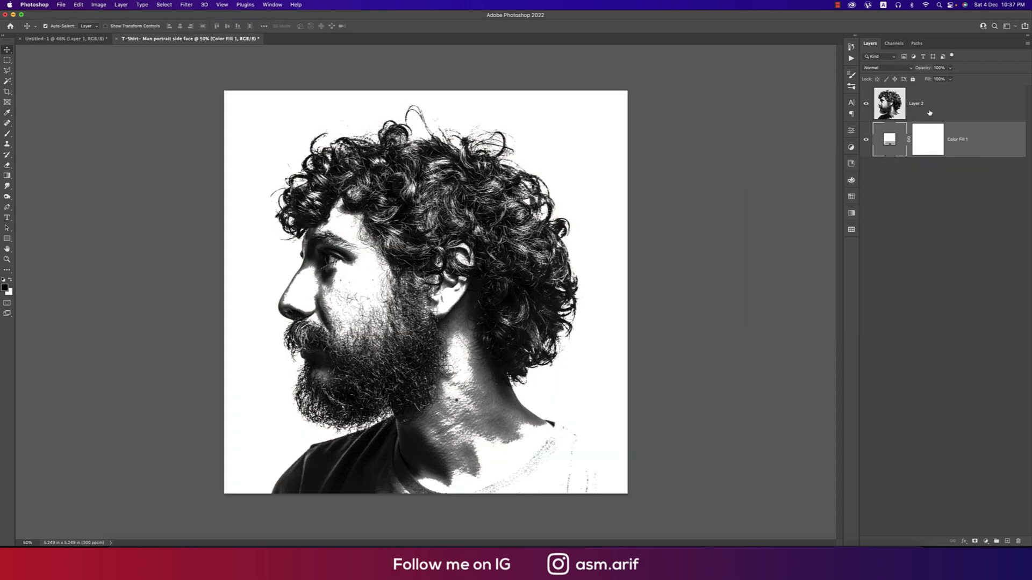
Step: Give Layer 2 a Color Overlay blending effect to turn the sketch solid black
left_click(958, 111)
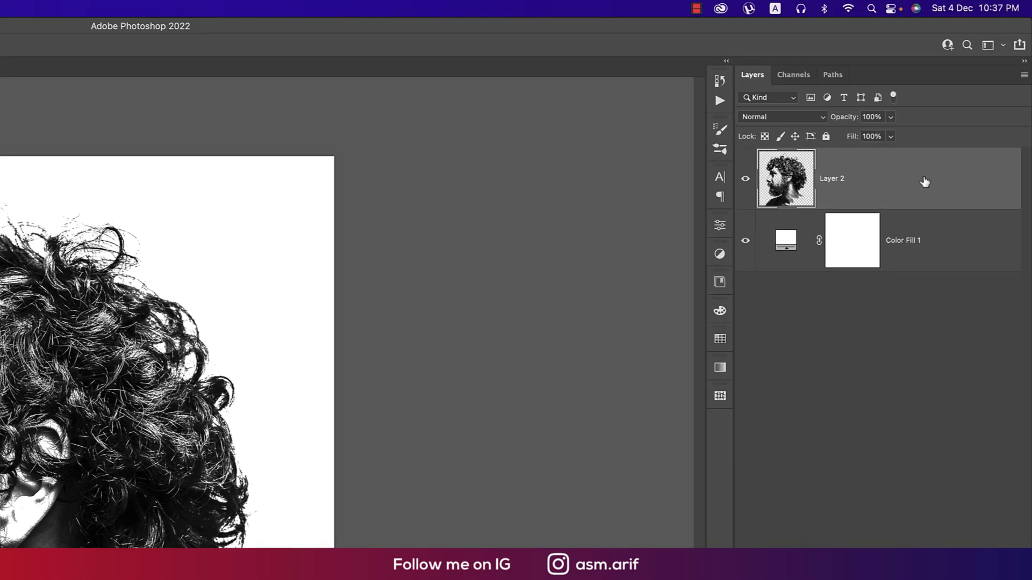
right_click(967, 105)
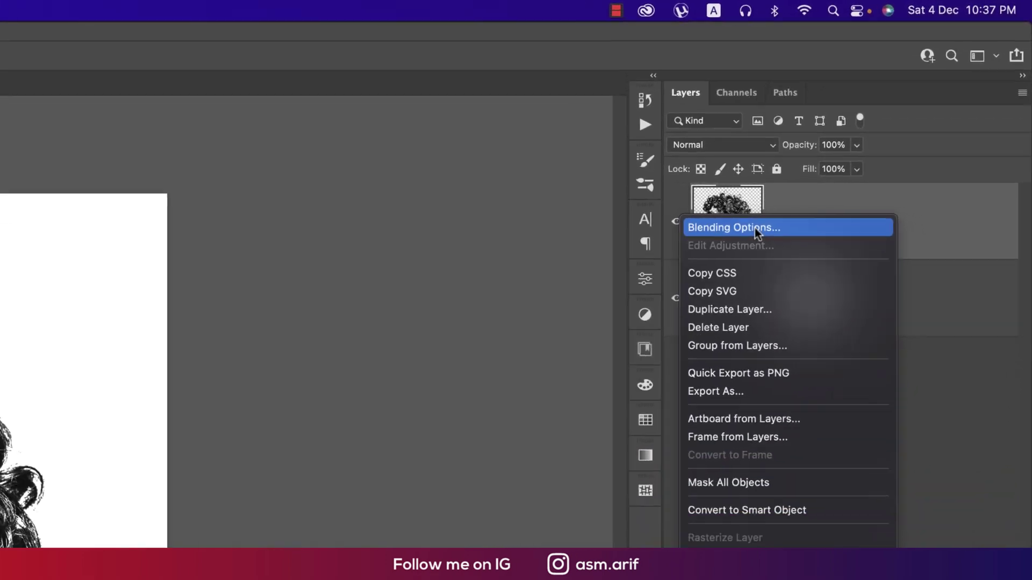
left_click(906, 106)
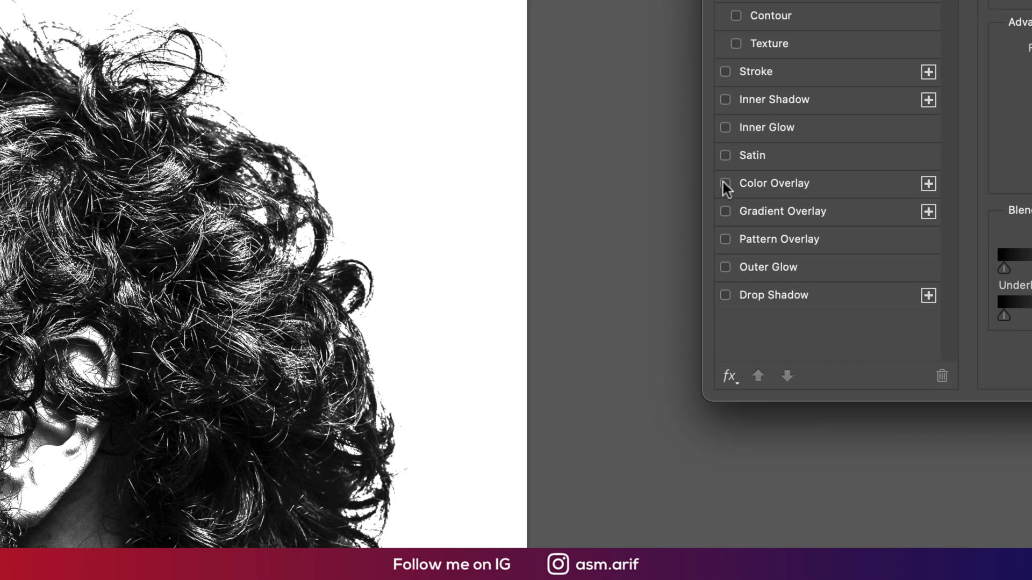
left_click(552, 275)
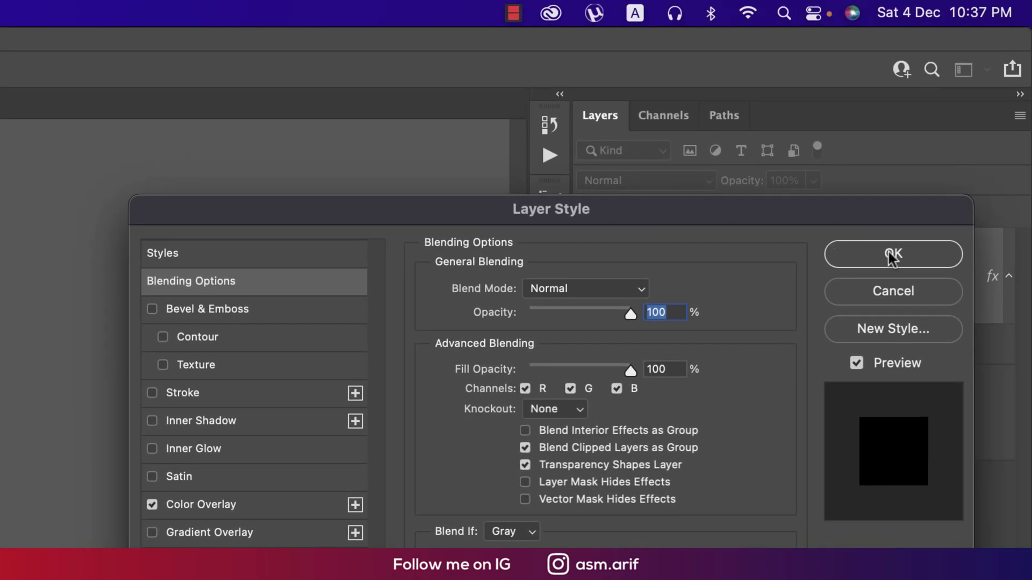
left_click(893, 254)
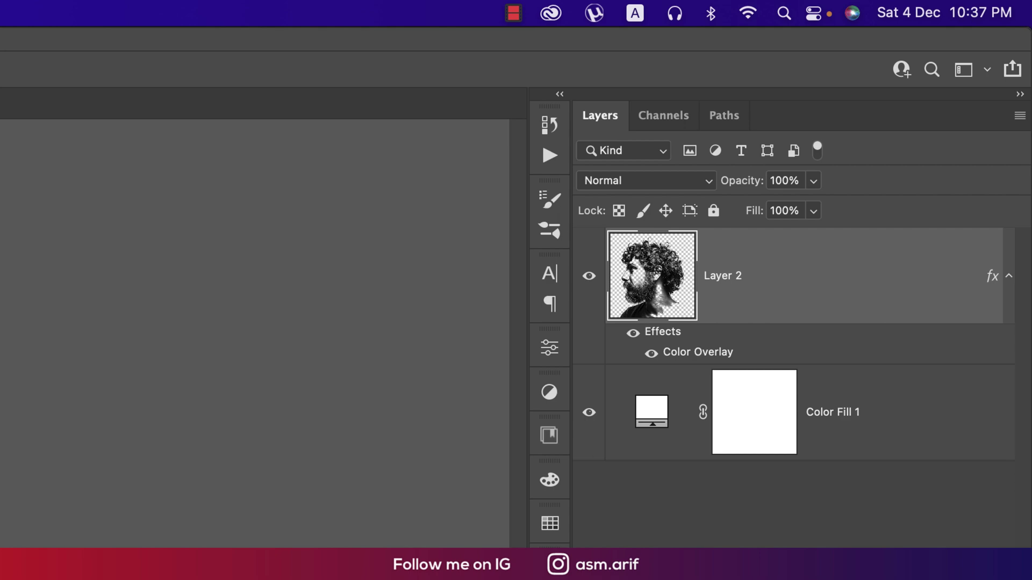
left_click(495, 12)
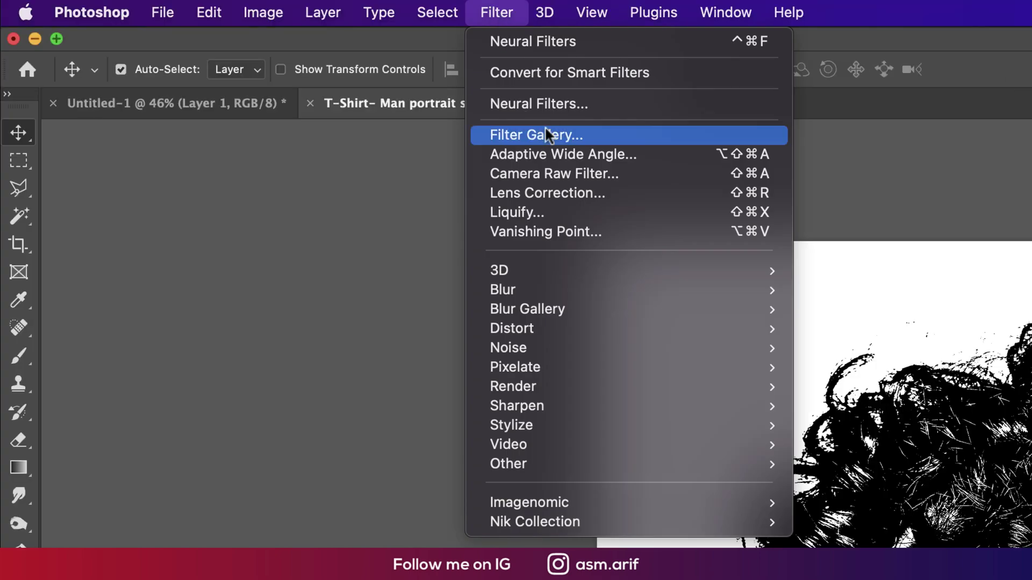
Step: In the Filter Gallery, try Rough Pastels with stroke length 13
left_click(574, 136)
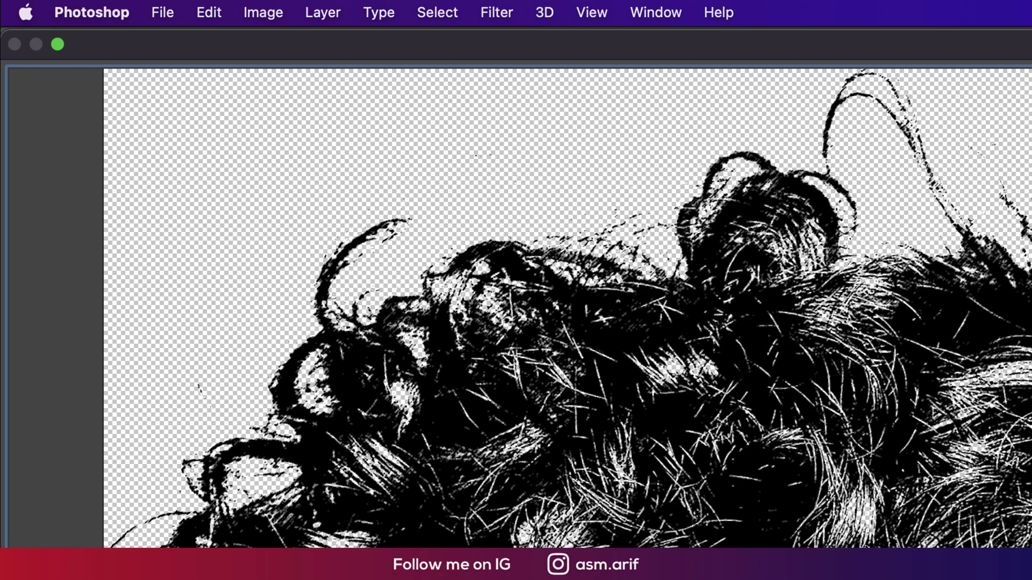
key("super+0")
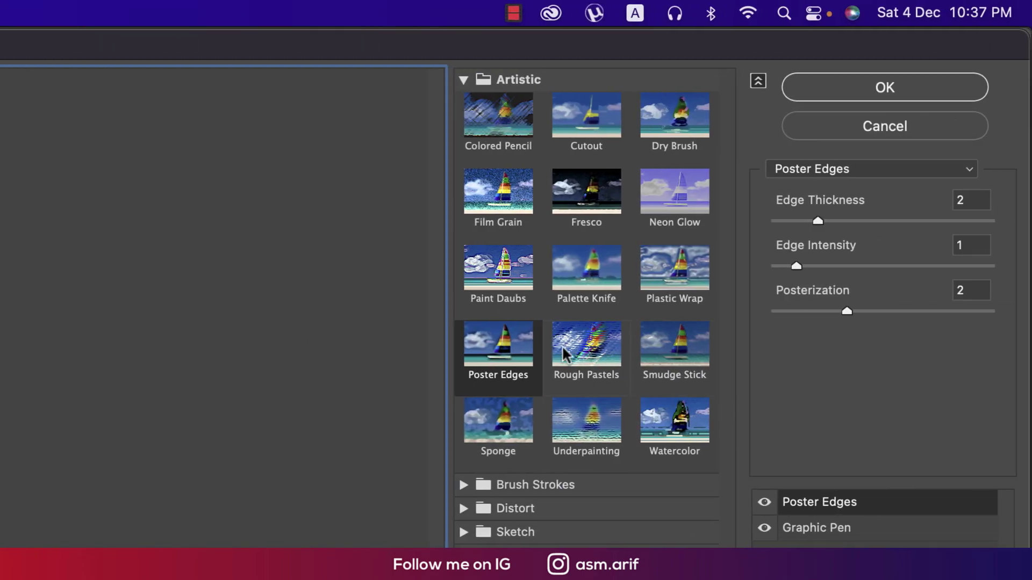
left_click(581, 346)
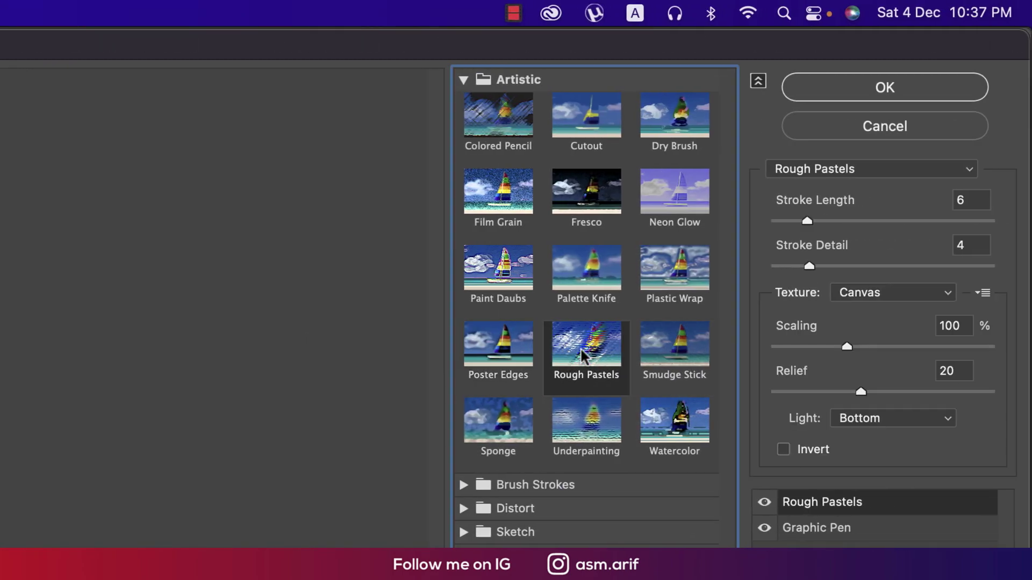
left_click(844, 220)
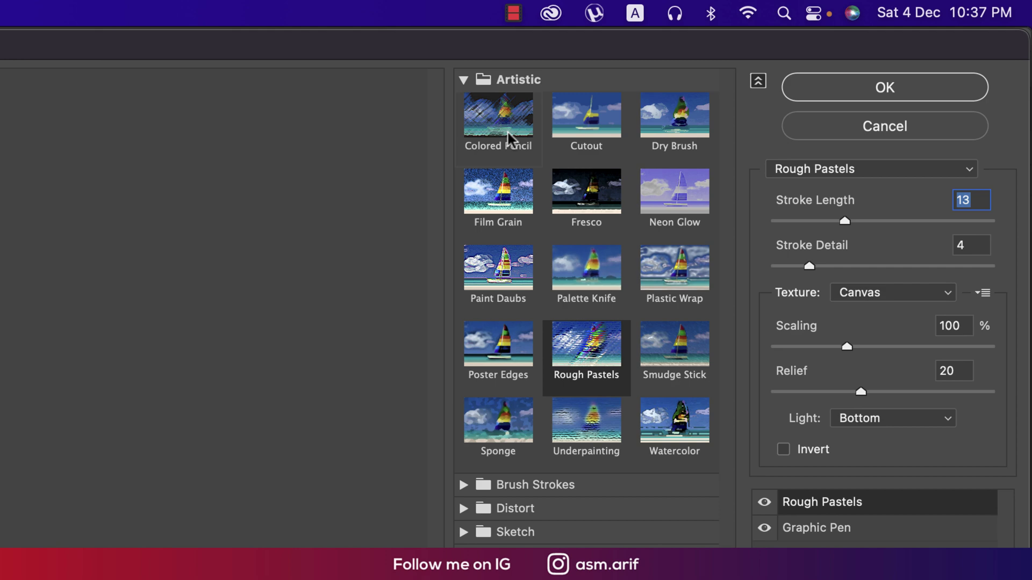
Step: Apply Sketch > Graphic Pen with stroke length 14 and right-diagonal strokes
left_click(463, 526)
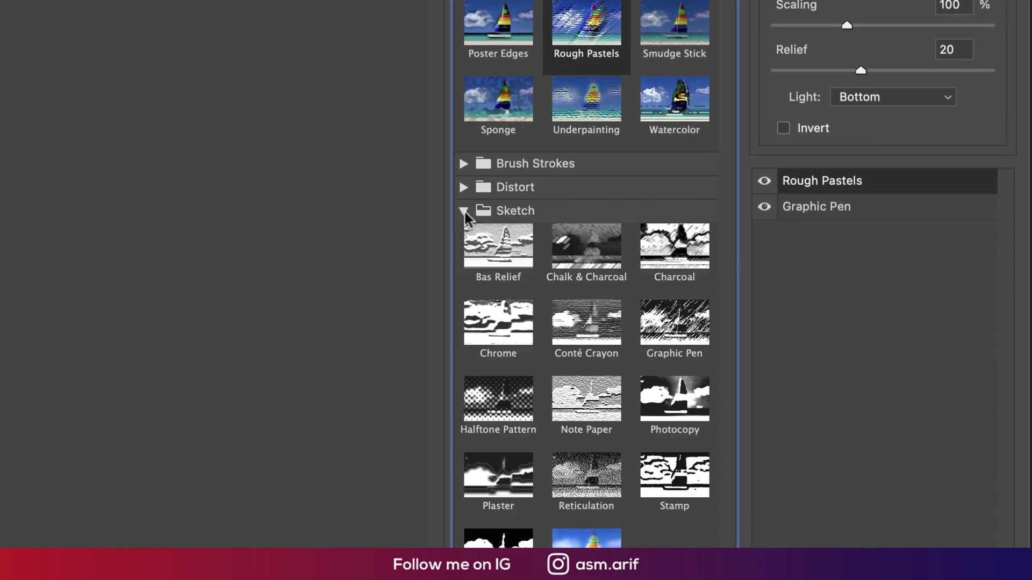
left_click(682, 320)
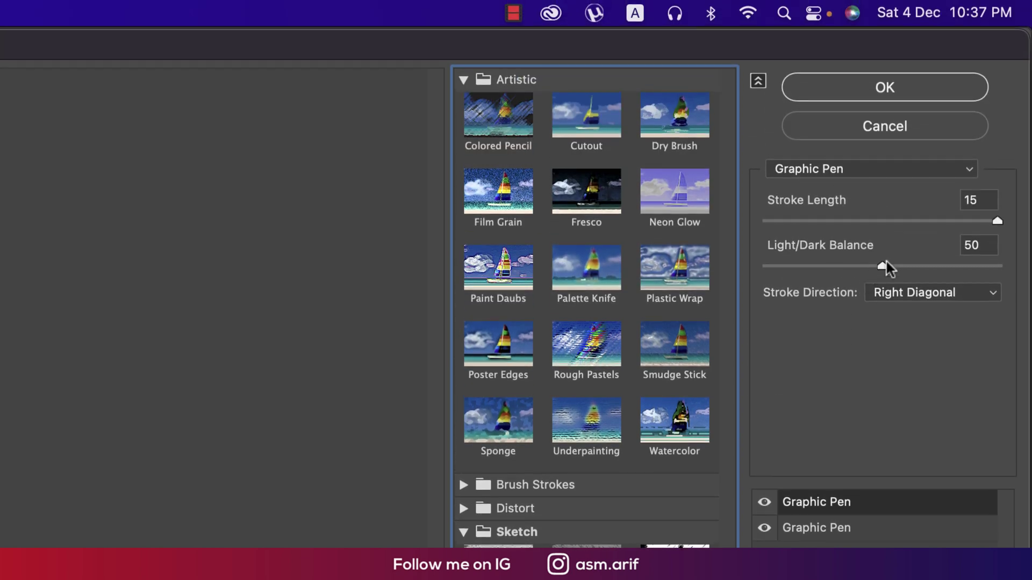
mouse_move(885, 266)
left_mouse_down()
mouse_move(823, 264)
mouse_move(878, 273)
left_mouse_up()
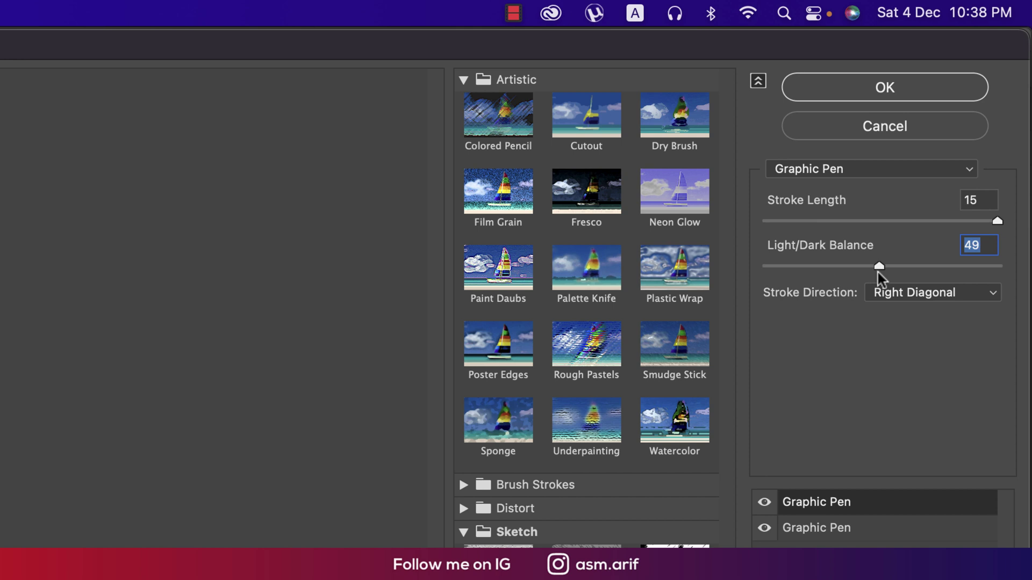
mouse_move(997, 222)
left_mouse_down()
mouse_move(985, 226)
mouse_move(1000, 228)
left_mouse_up()
left_click(908, 89)
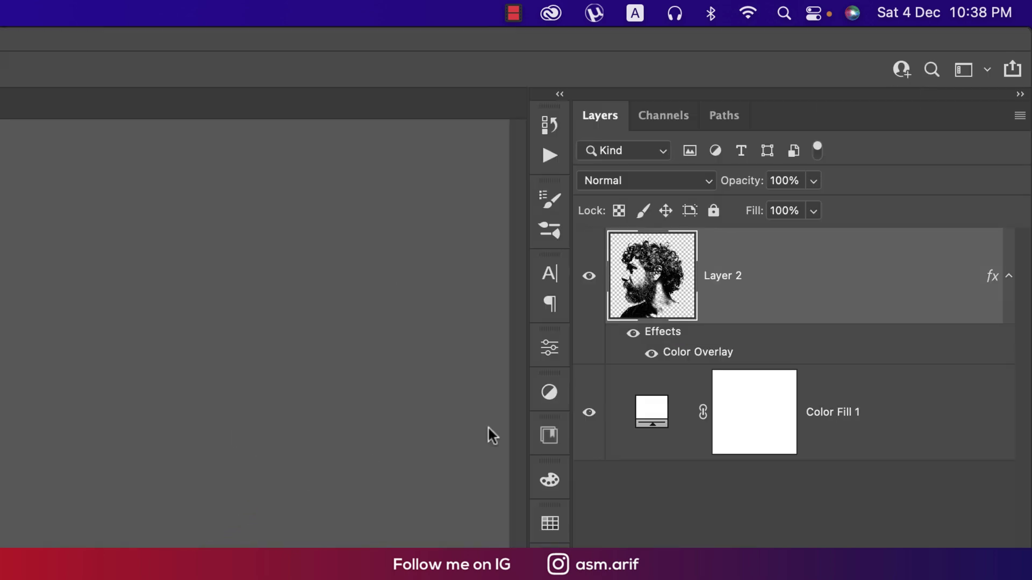
Step: Delete the Color Fill 1 layer and save the portrait as a Photoshop file
left_click(589, 413)
left_click(813, 428)
key("BackSpace")
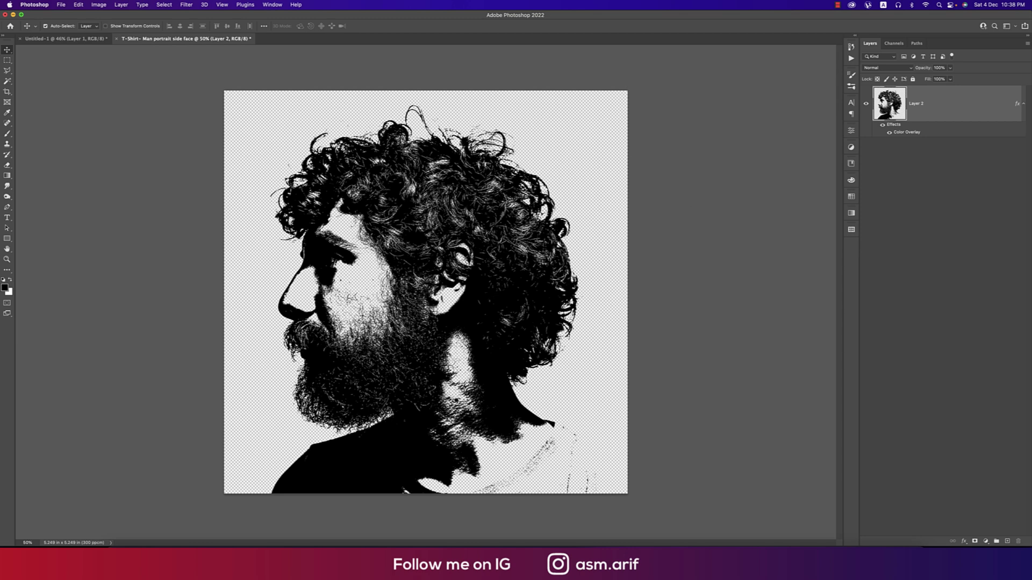
key("super+s")
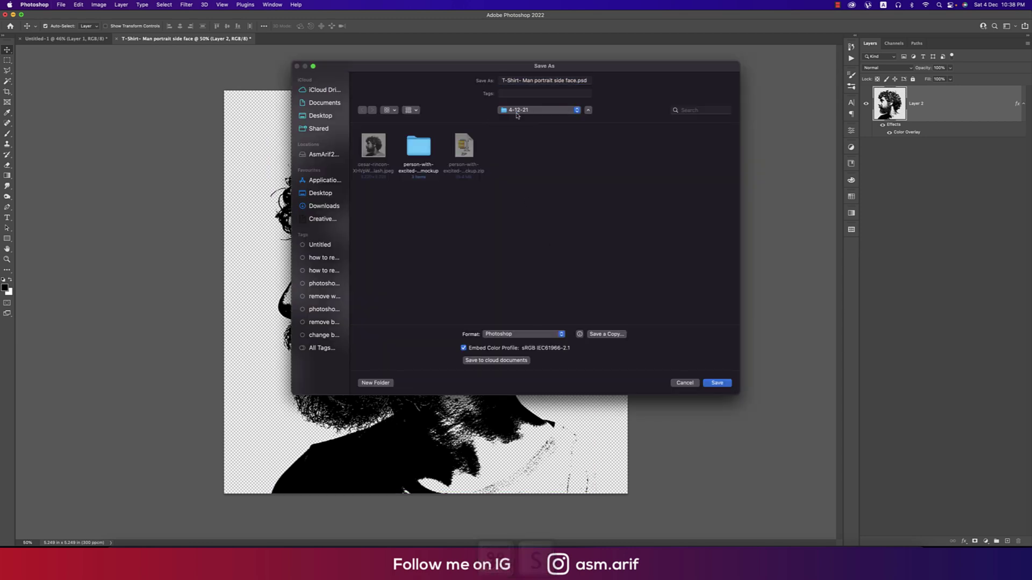
left_click(718, 383)
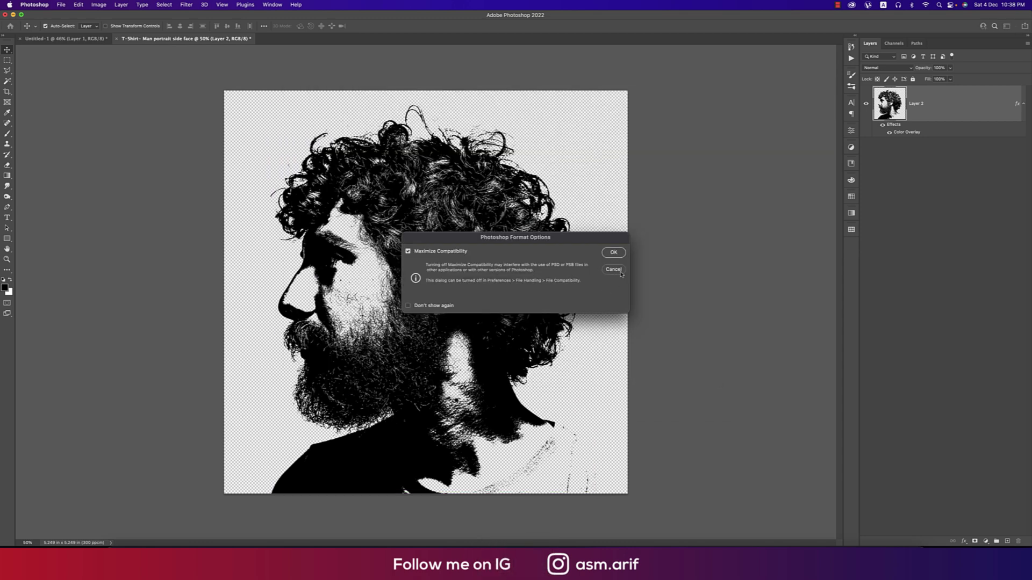
left_click(616, 253)
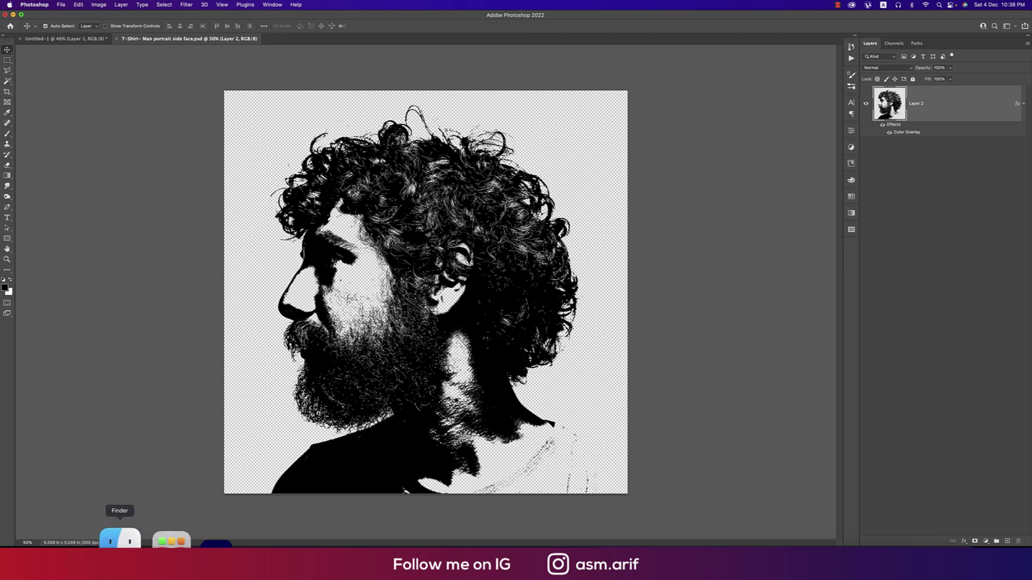
Step: In Finder, select the 5923765.psd mockup and bring up its context menu
left_click(120, 539)
left_click(634, 181)
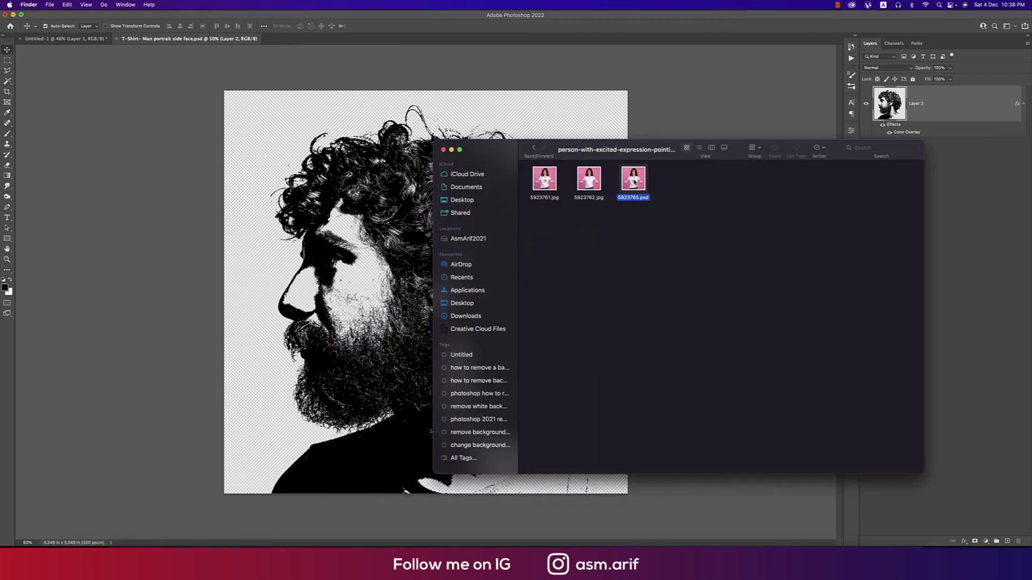
right_click(638, 183)
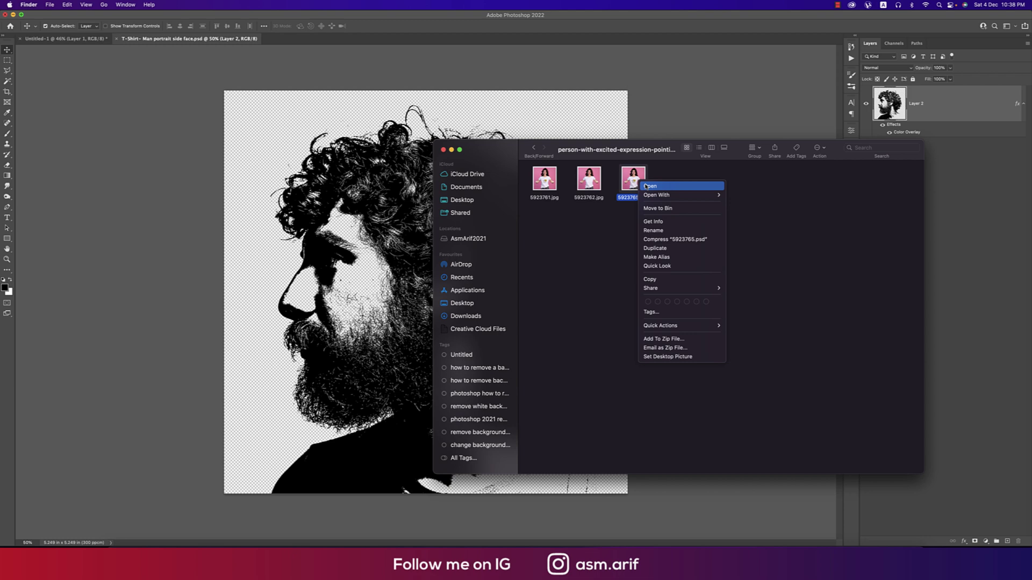
Step: Open 5923765.psd in Photoshop, accepting the colour profile prompt
mouse_move(663, 194)
left_click(740, 195)
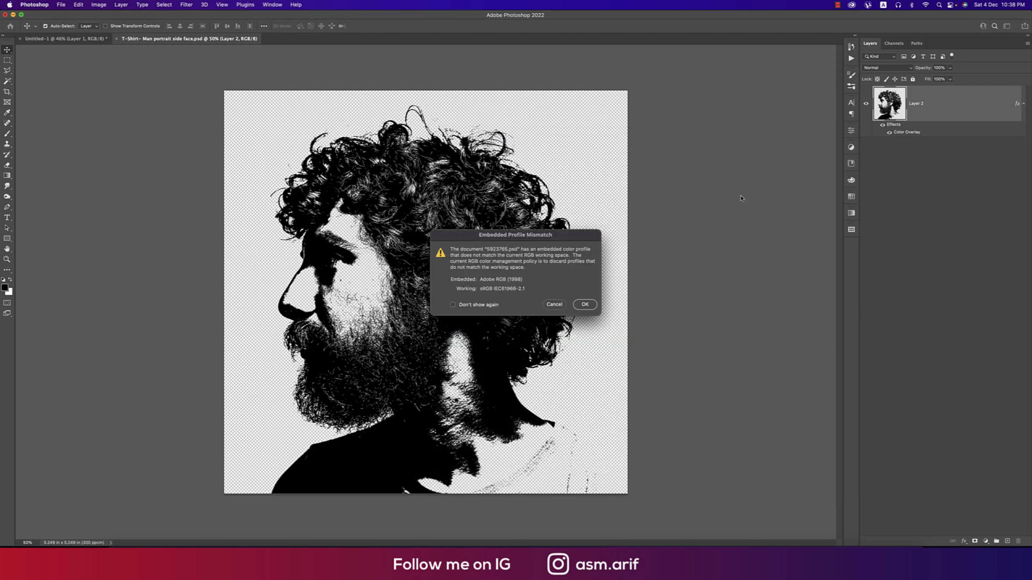
left_click(585, 305)
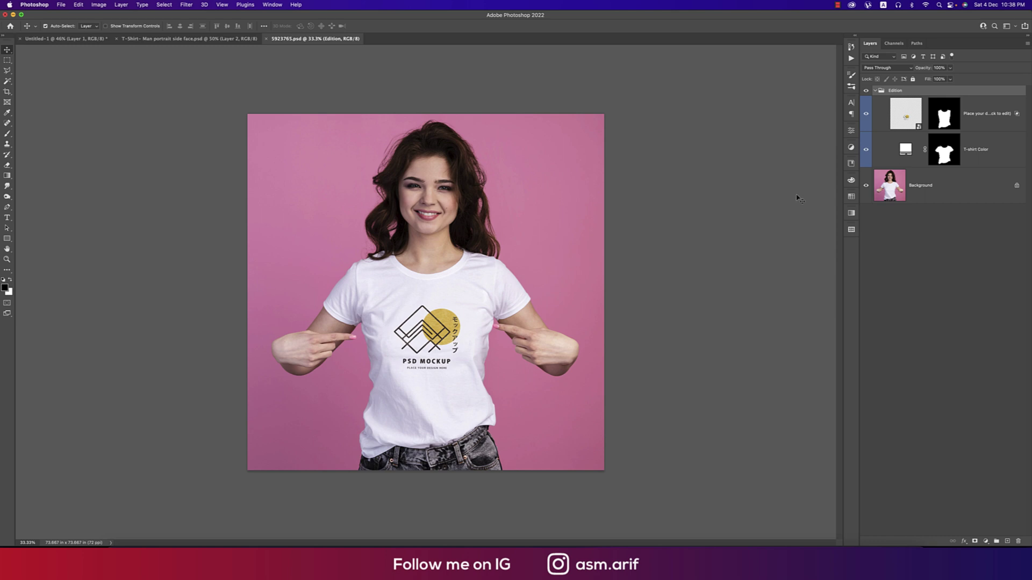
Step: Open the shirt's design smart object, Place your design here.psb, for editing
left_click(866, 115)
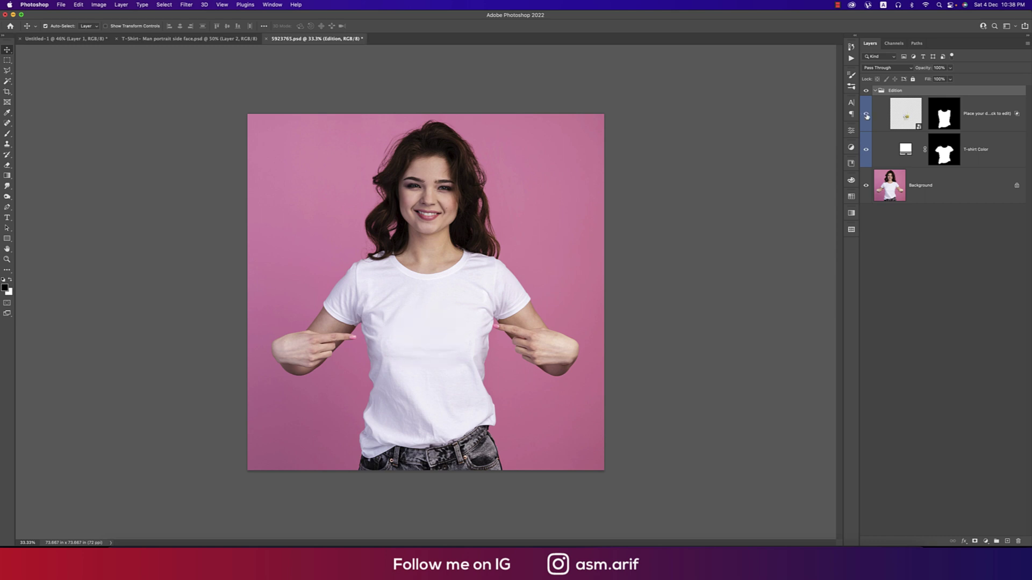
left_click(866, 115)
left_click(918, 127)
double_click(918, 127)
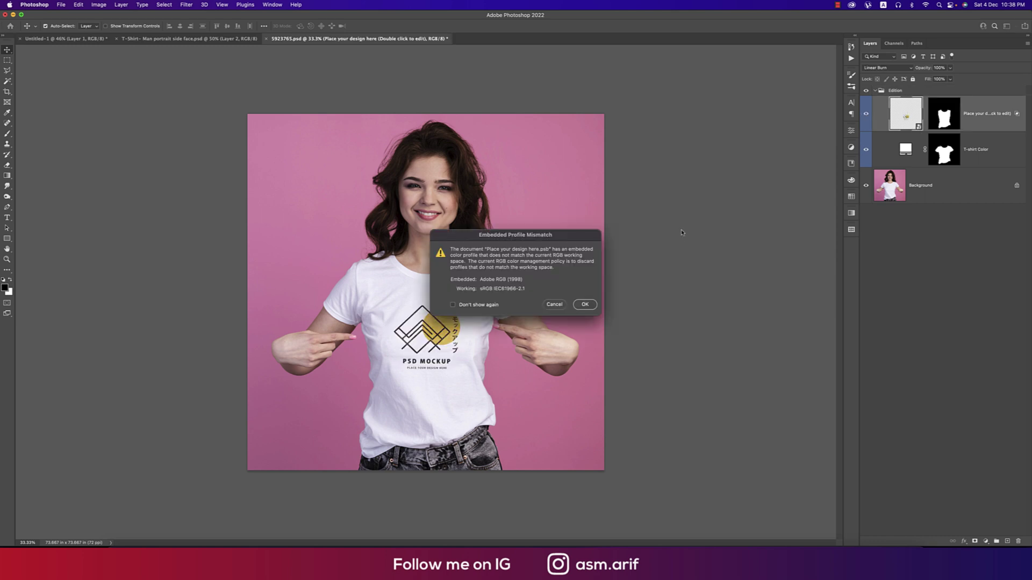
Step: Hide the placeholder logo and paste the sketched portrait layer into Place your design here.psb
left_click(585, 305)
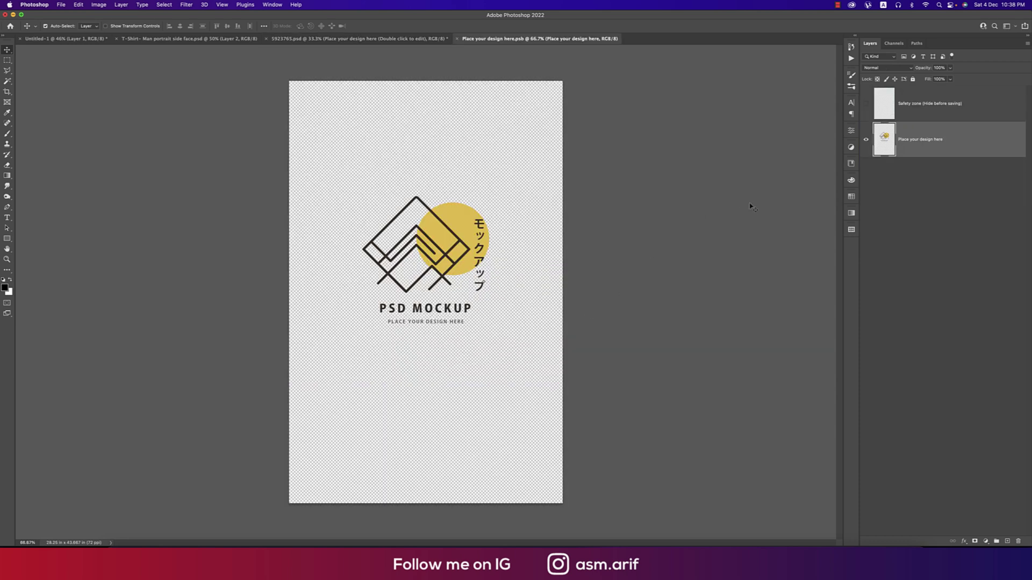
left_click(866, 140)
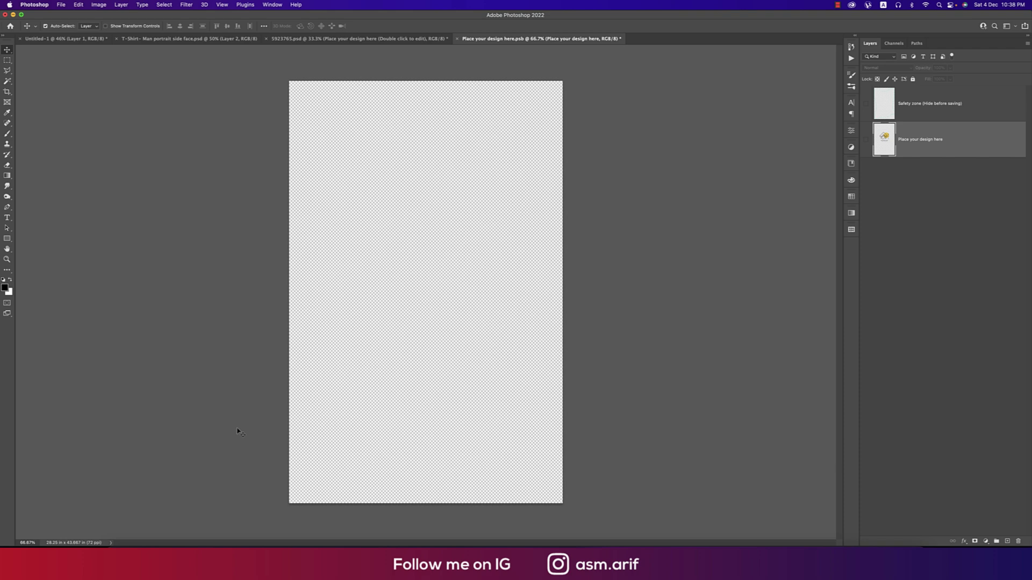
left_click(385, 39)
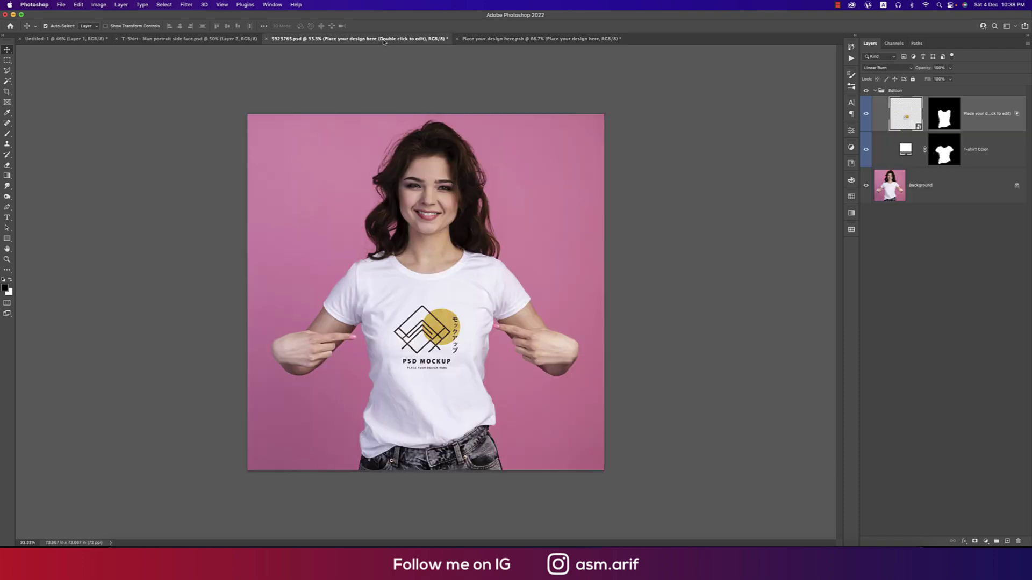
left_click(241, 39)
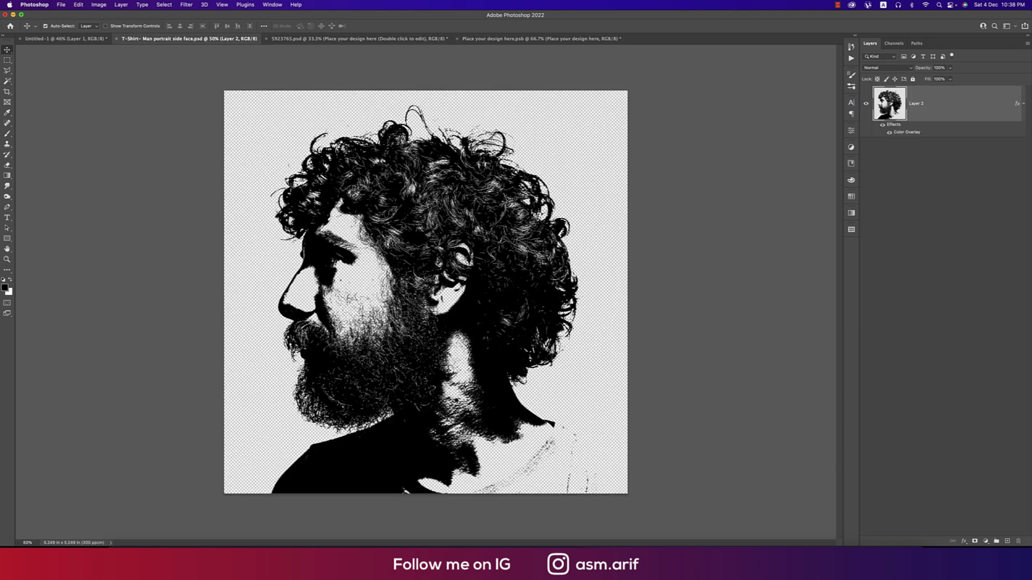
key("super+c")
left_click(537, 38)
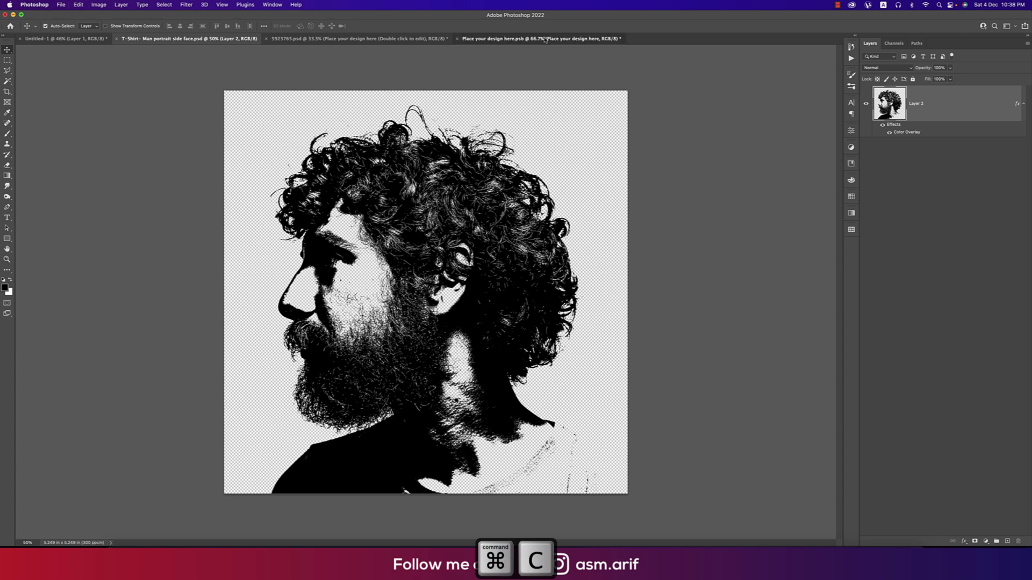
key("super+v")
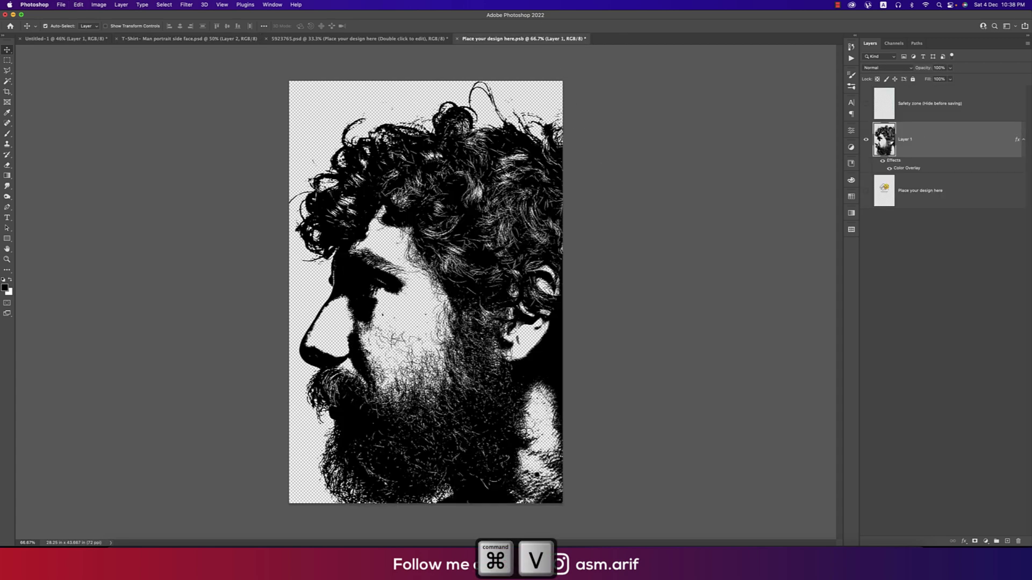
Step: Scale the portrait to about 50%, move it to the upper centre, and save
key("super+t")
left_click_drag(287, 336, 507, 339)
left_click_drag(565, 353, 378, 289)
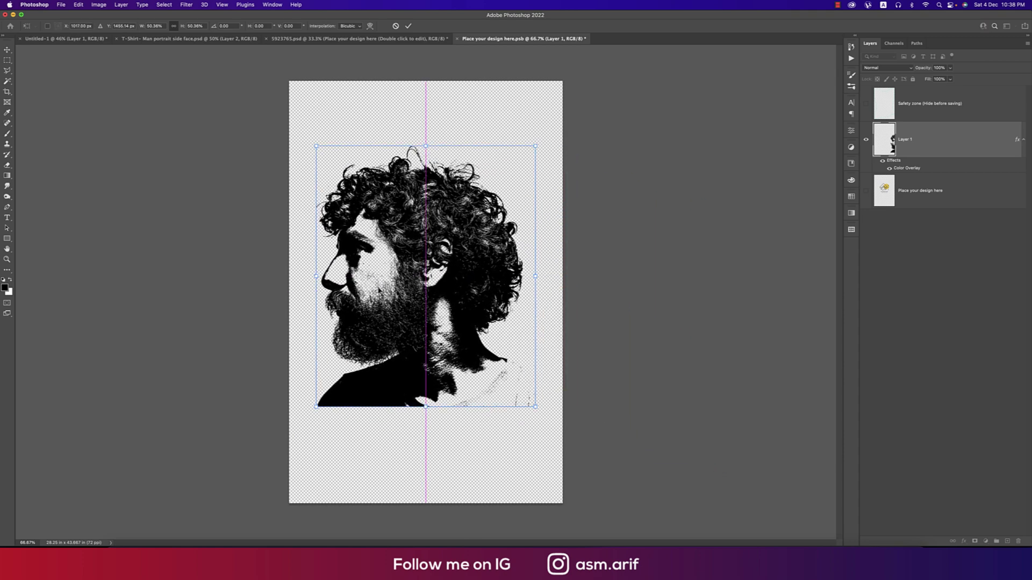
key("Return")
key("super+s")
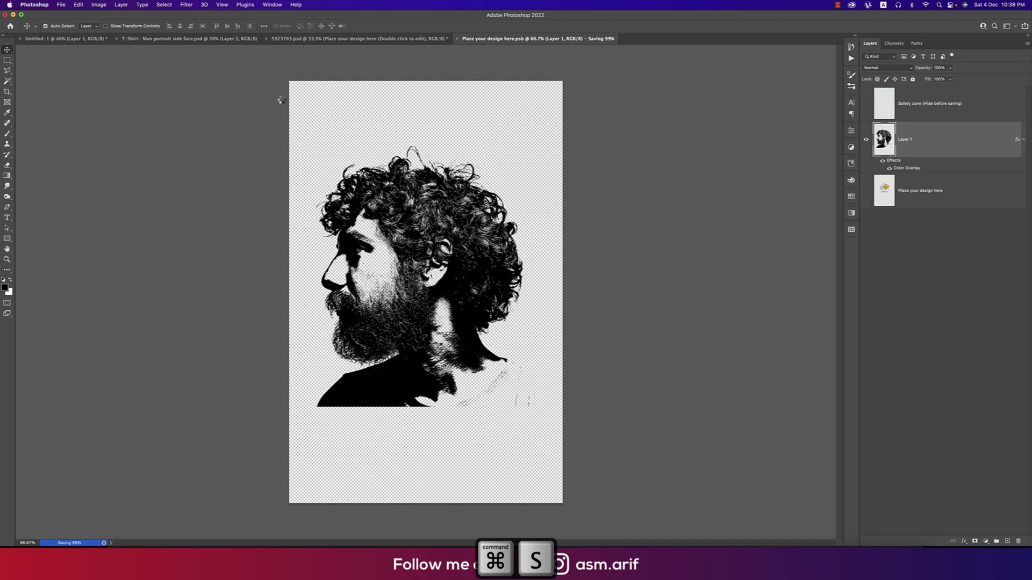
Step: Shrink the portrait in the design document to about 65%
left_click(325, 39)
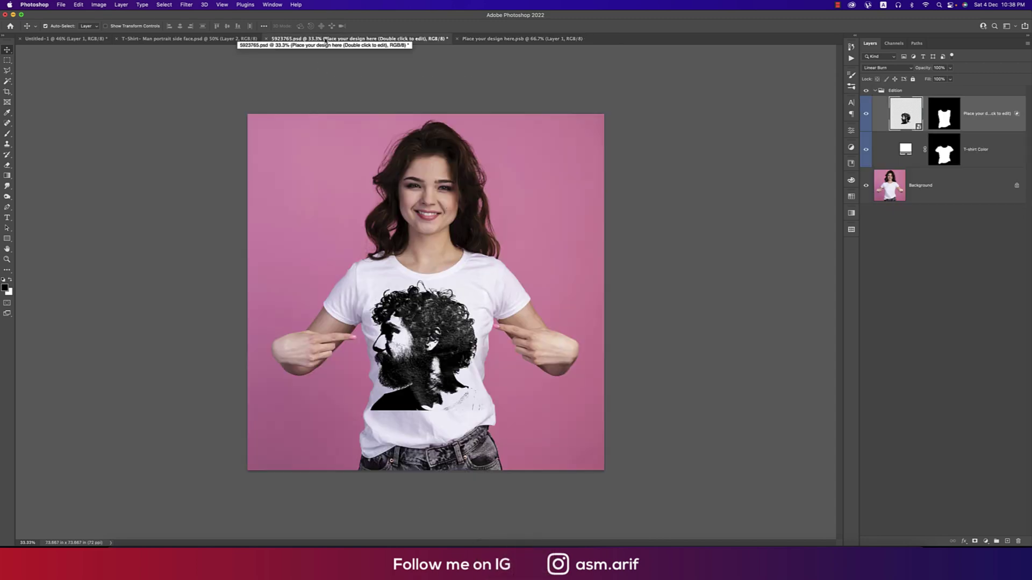
left_click(486, 39)
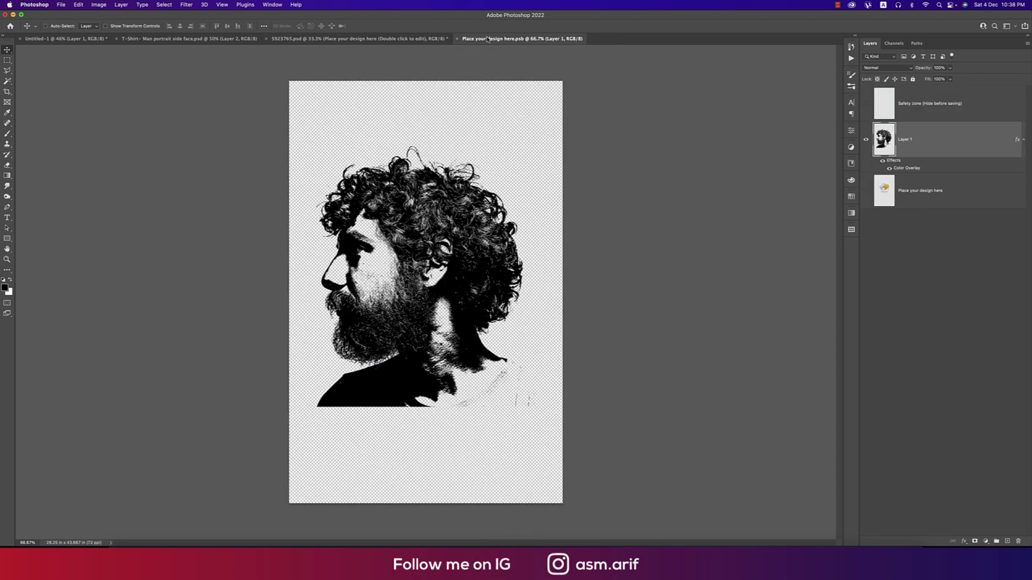
key("super+t")
left_click_drag(421, 417, 439, 314)
key("Return")
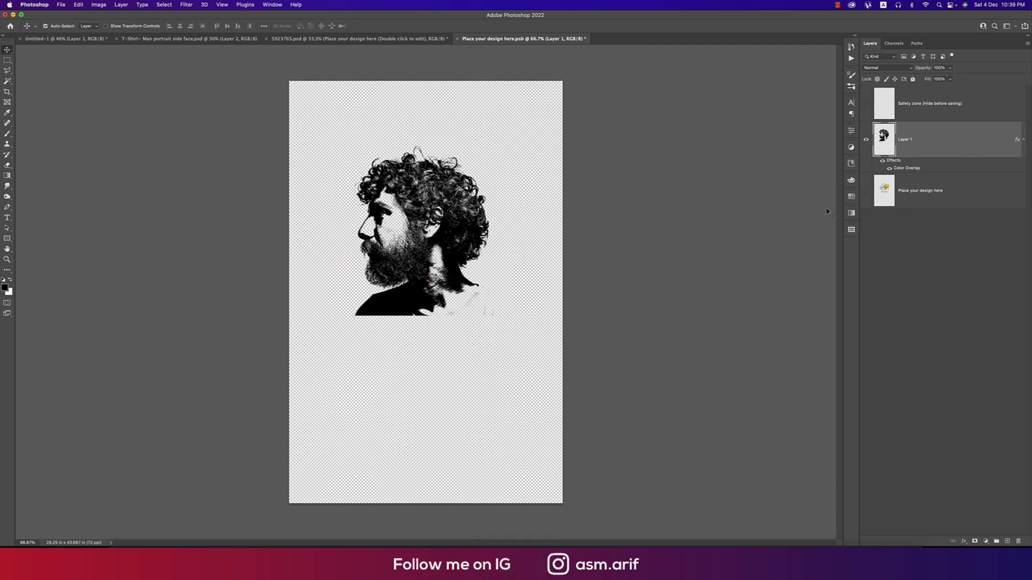
Step: Using the placeholder as a guide, scale the portrait to 87%, lower it, and save
left_click(865, 191)
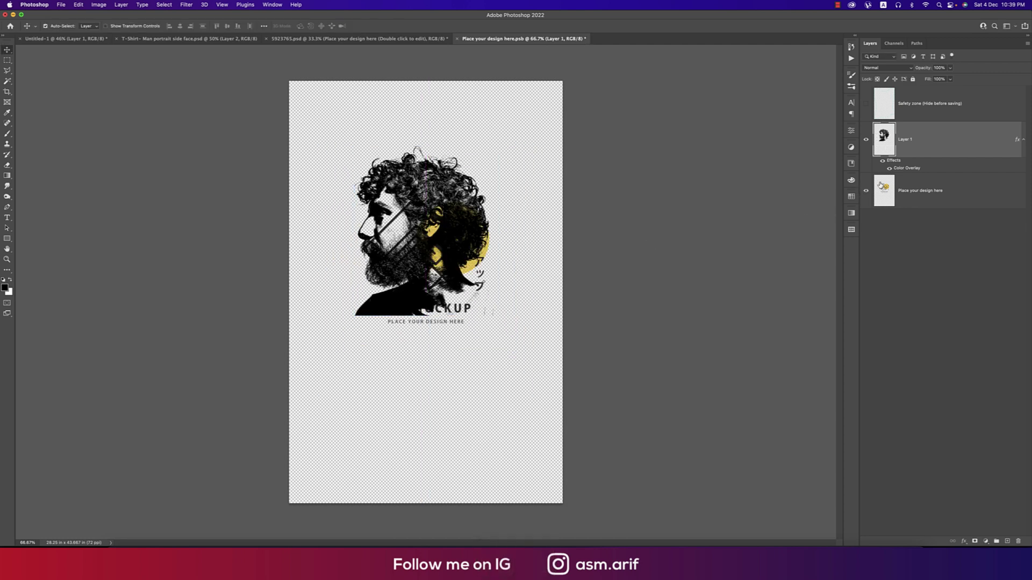
key("super+t")
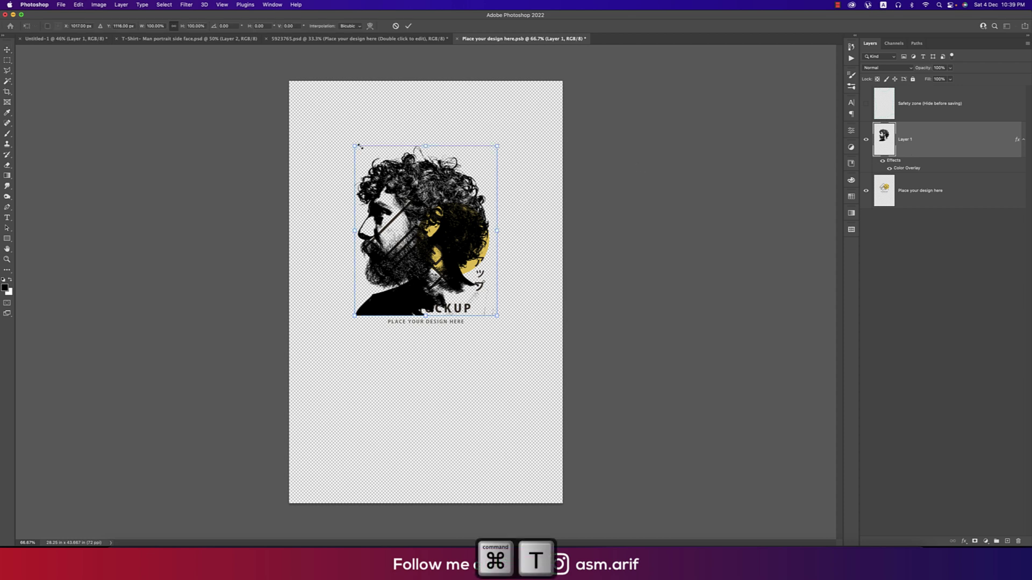
left_click_drag(359, 146, 371, 169)
left_click_drag(445, 193, 442, 200)
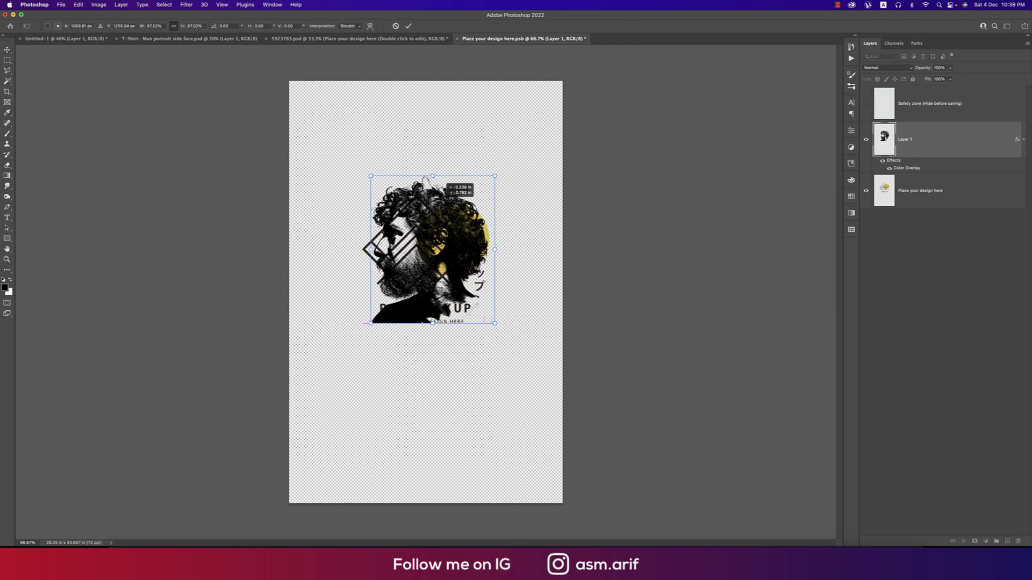
key("Return")
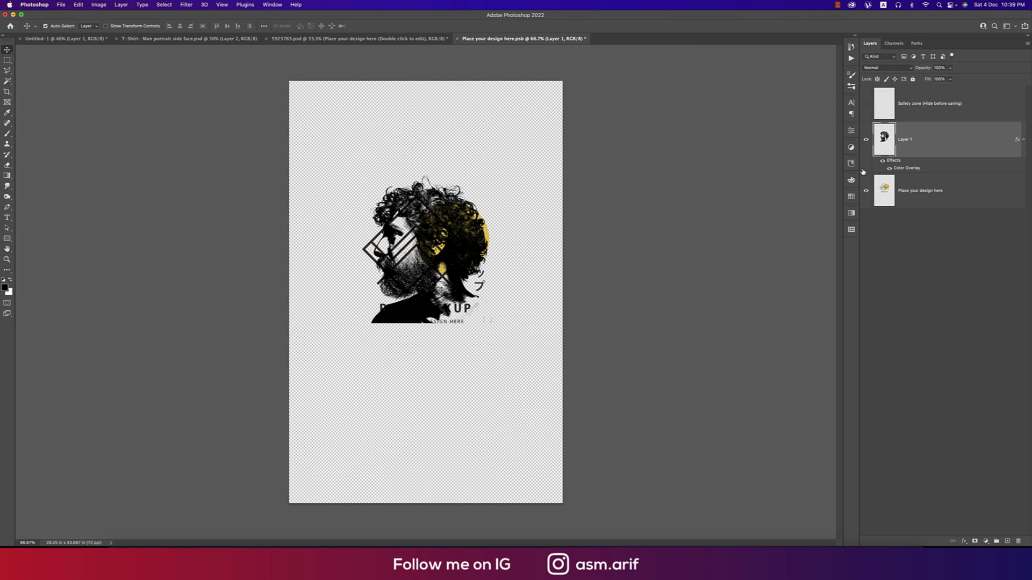
left_click(866, 191)
key("super+s")
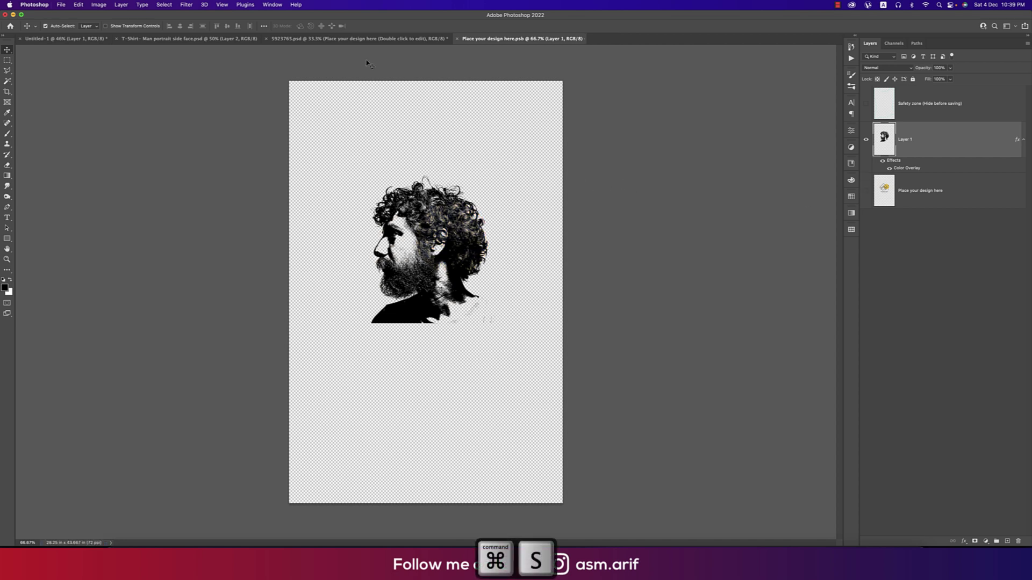
left_click(371, 40)
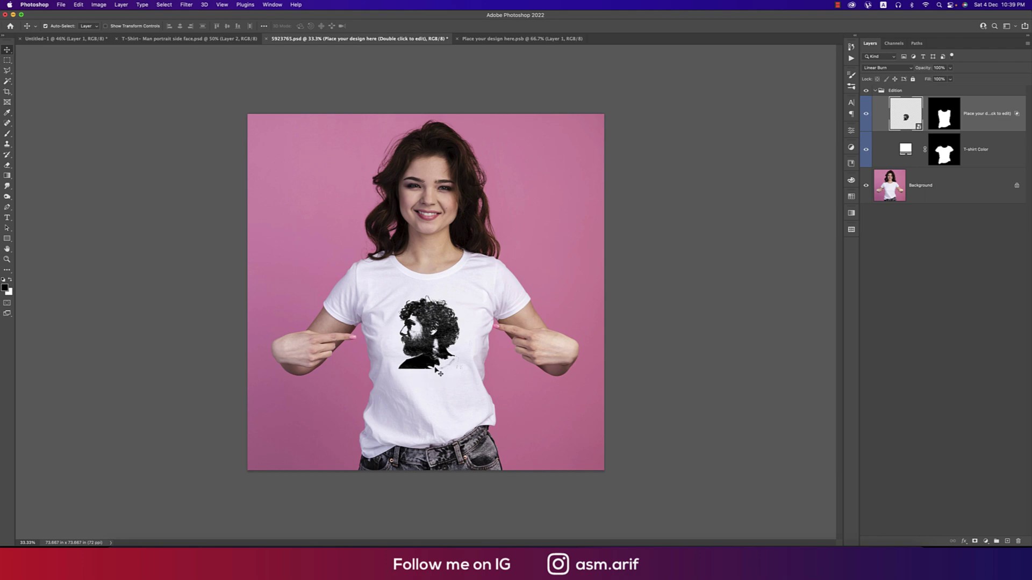
left_click(518, 39)
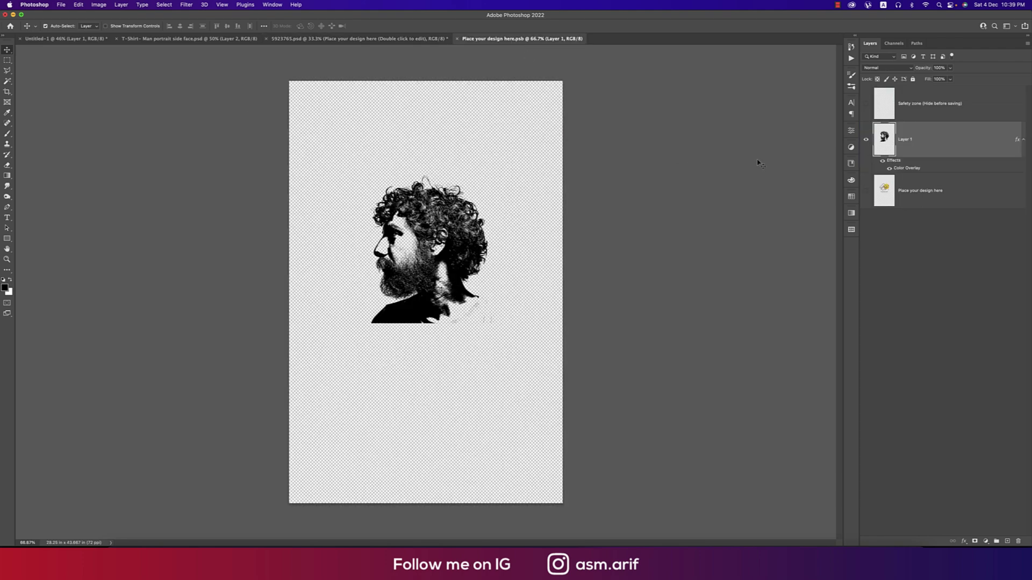
key("BackSpace")
left_click(301, 41)
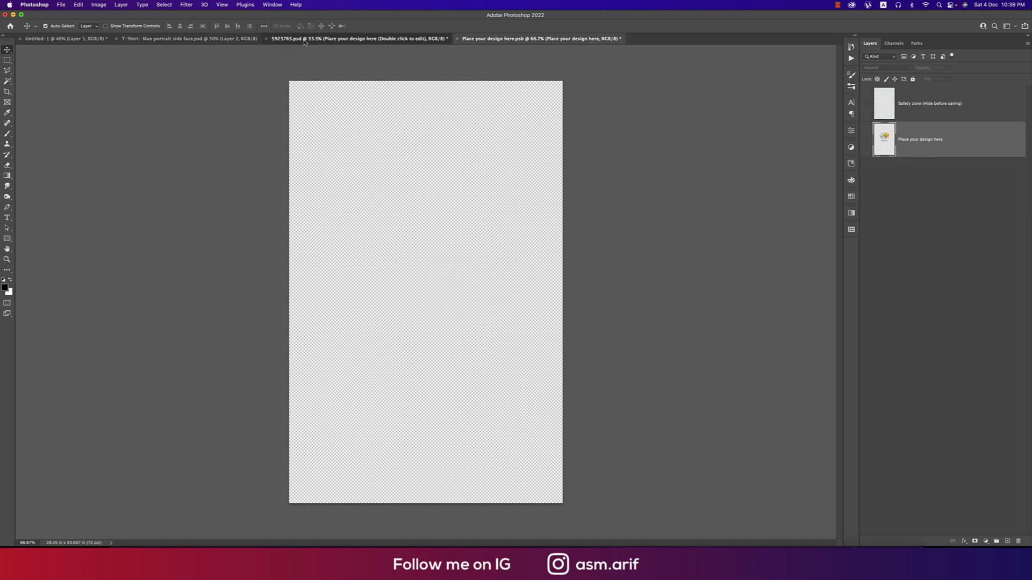
left_click(233, 40)
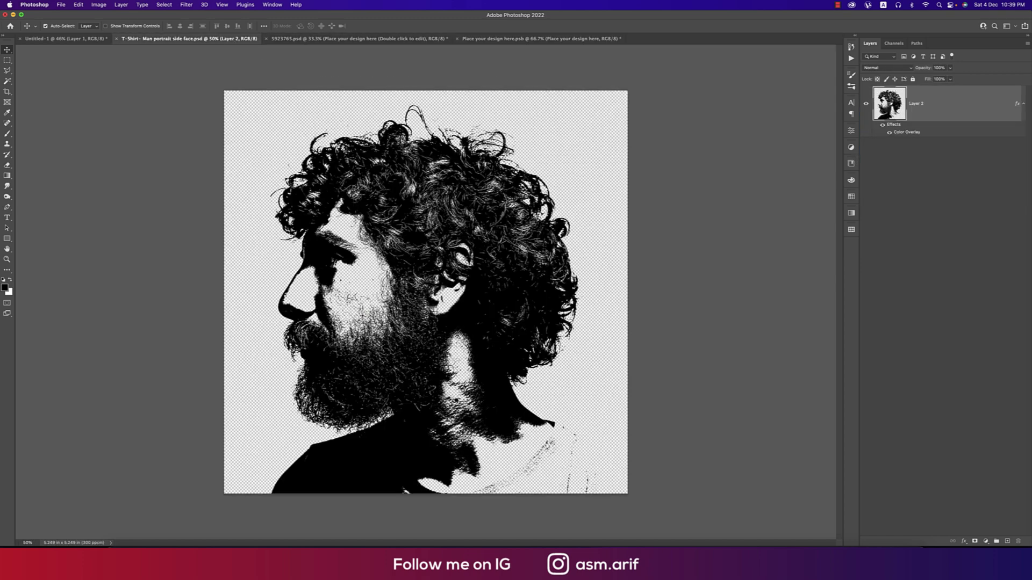
key("super+t")
left_click_drag(434, 495, 437, 458)
key("Return")
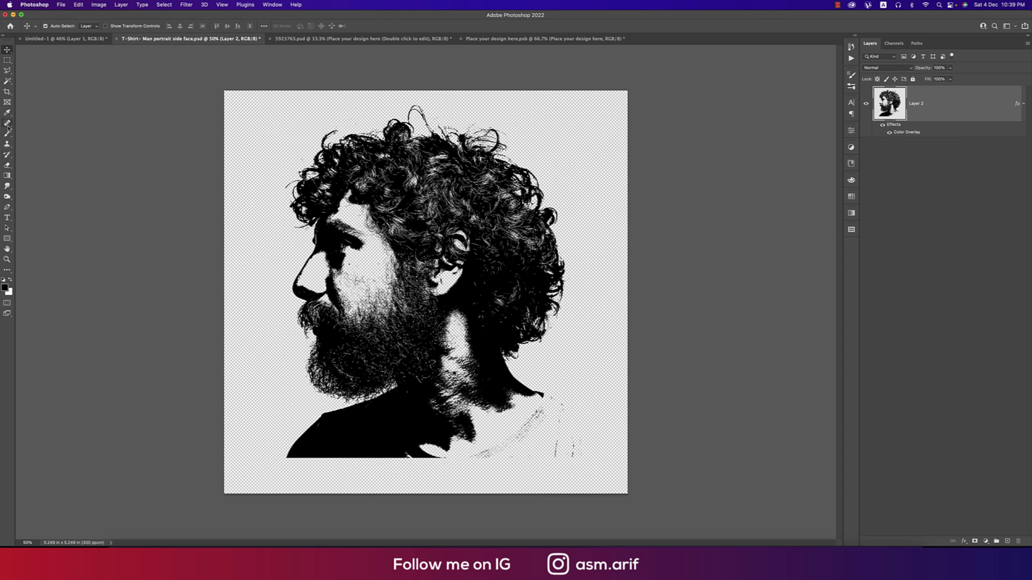
Step: Draw a large circle over the portrait with the Ellipse Tool
left_click_drag(7, 238, 38, 245)
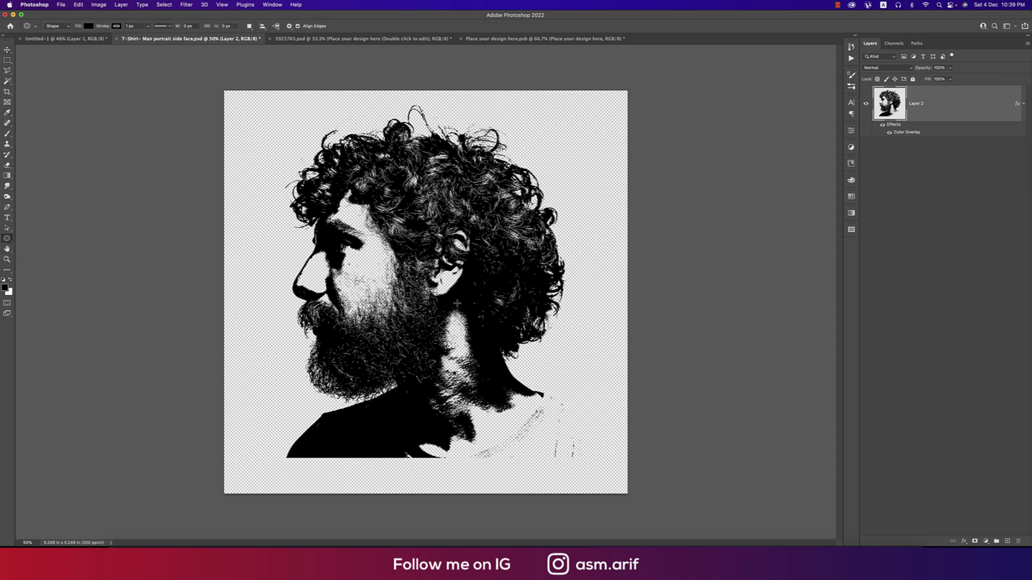
mouse_move(437, 287)
left_mouse_down()
mouse_move(495, 384)
mouse_move(599, 467)
mouse_move(626, 475)
left_mouse_up()
key("v")
key("super+d")
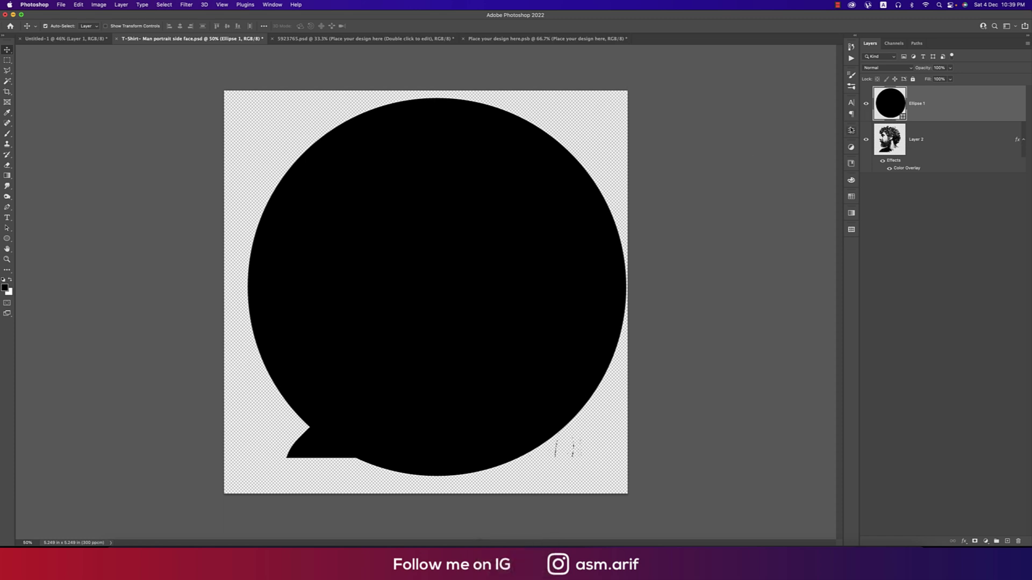
Step: Give the circle no fill and a 9 px stroke
left_click(851, 132)
left_click(757, 211)
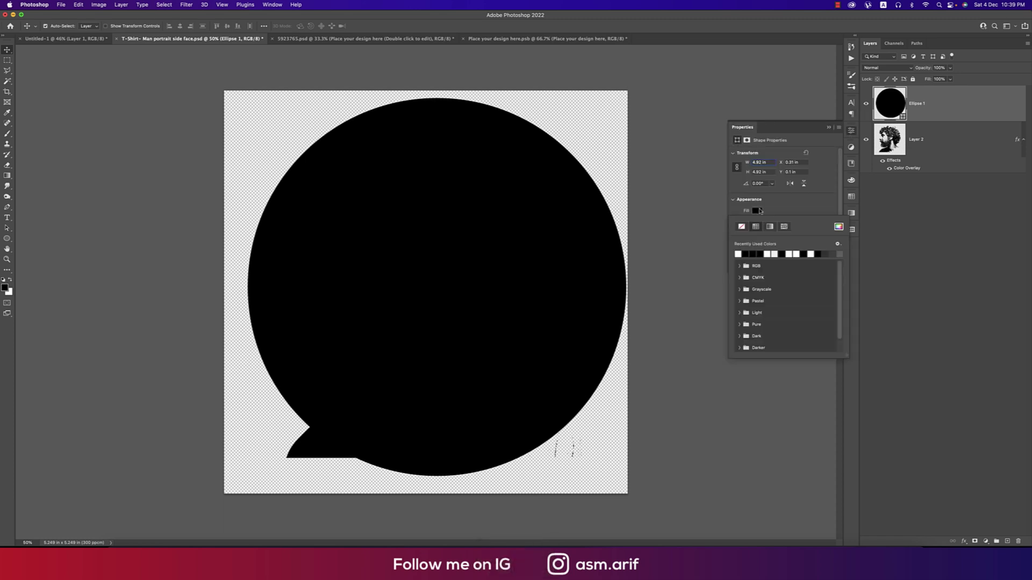
left_click(741, 227)
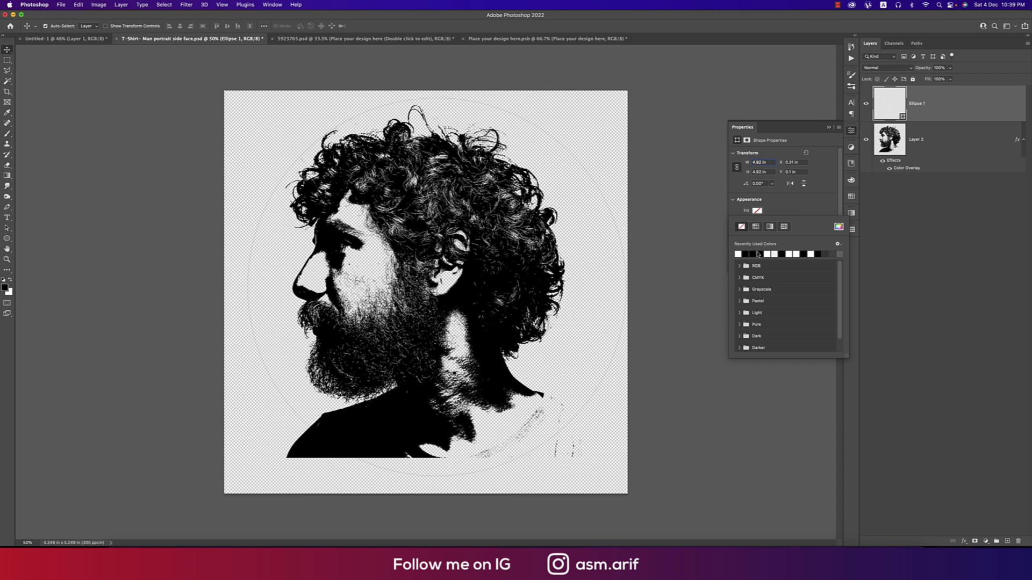
left_click(788, 207)
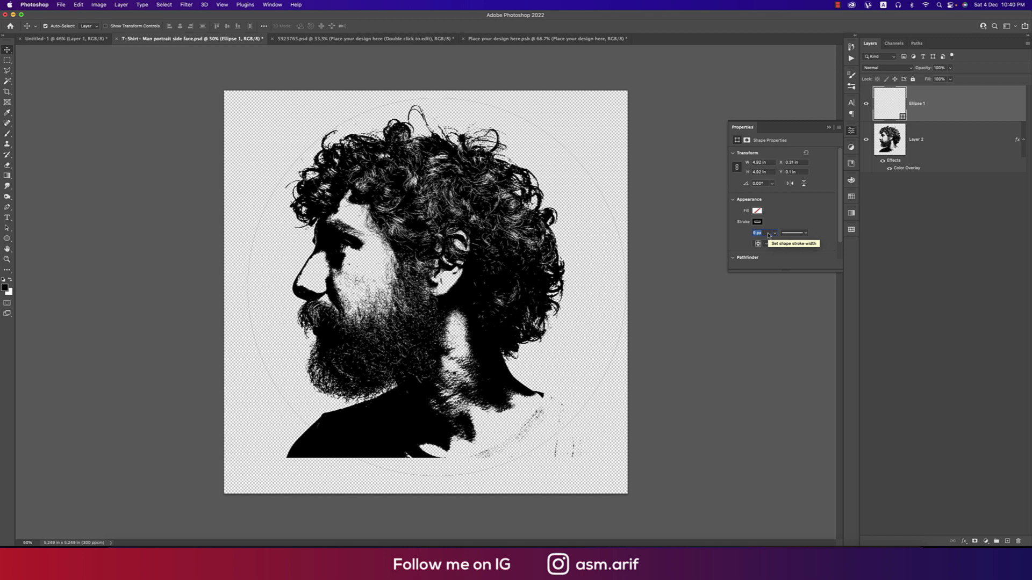
key("Return")
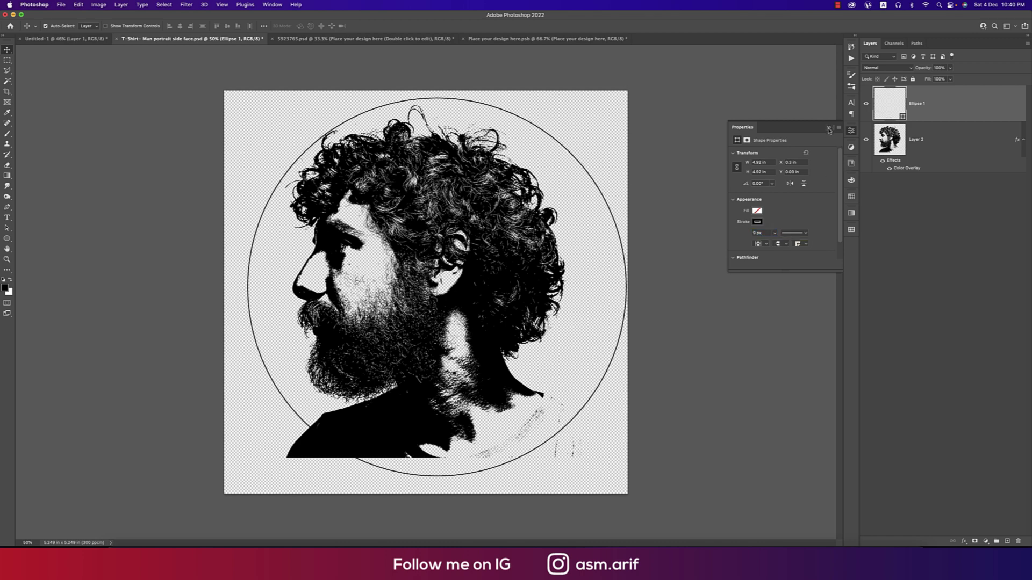
left_click(829, 129)
Step: Resize the circle so it frames the whole head
key("super+t")
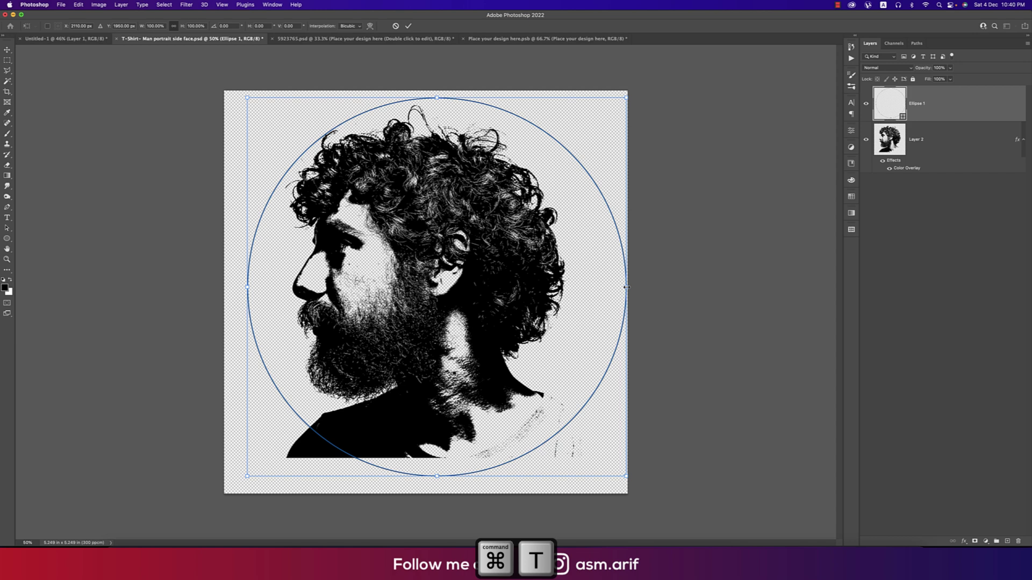
left_click_drag(626, 287, 582, 287)
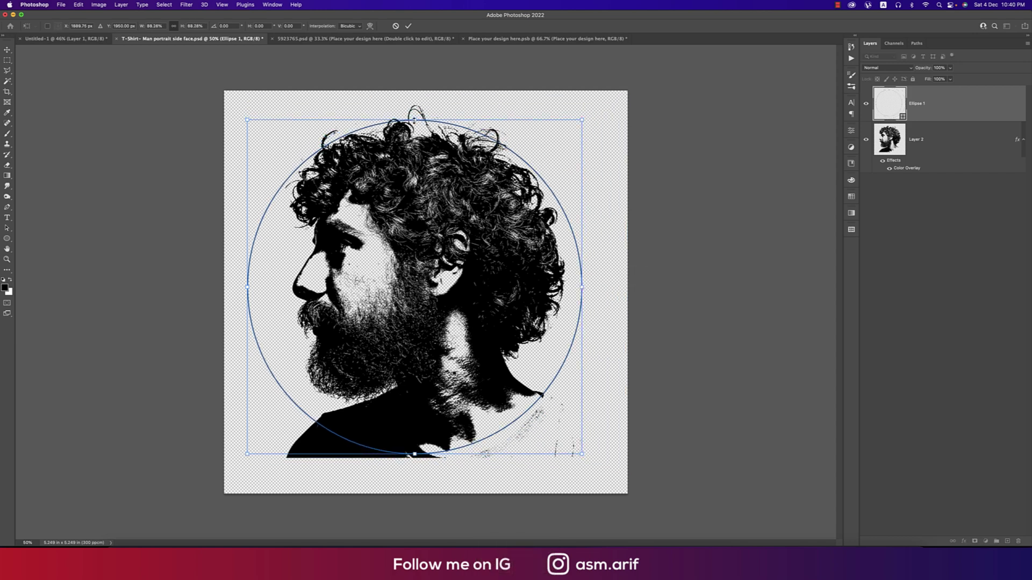
left_click_drag(414, 121, 423, 98)
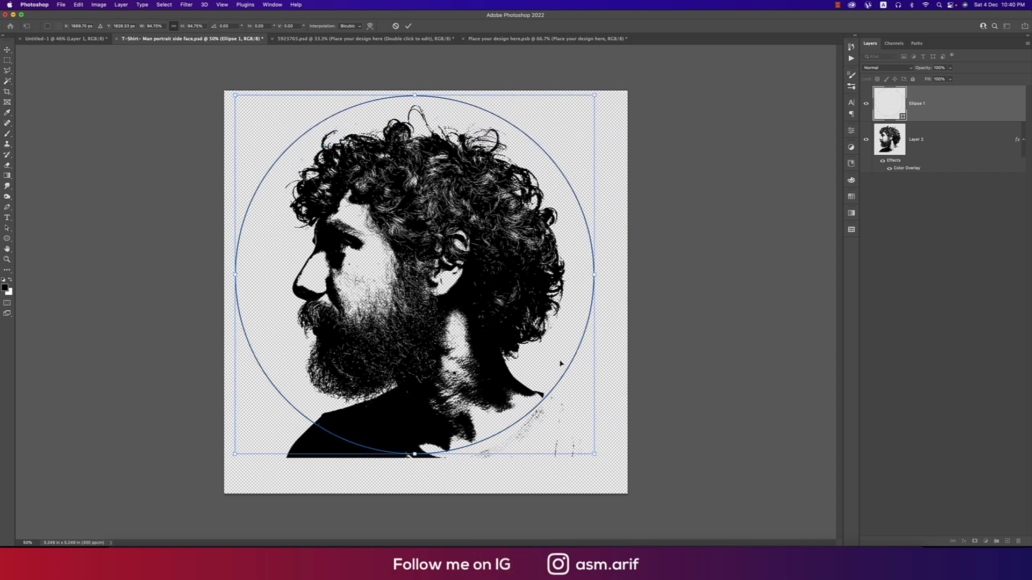
key("Return")
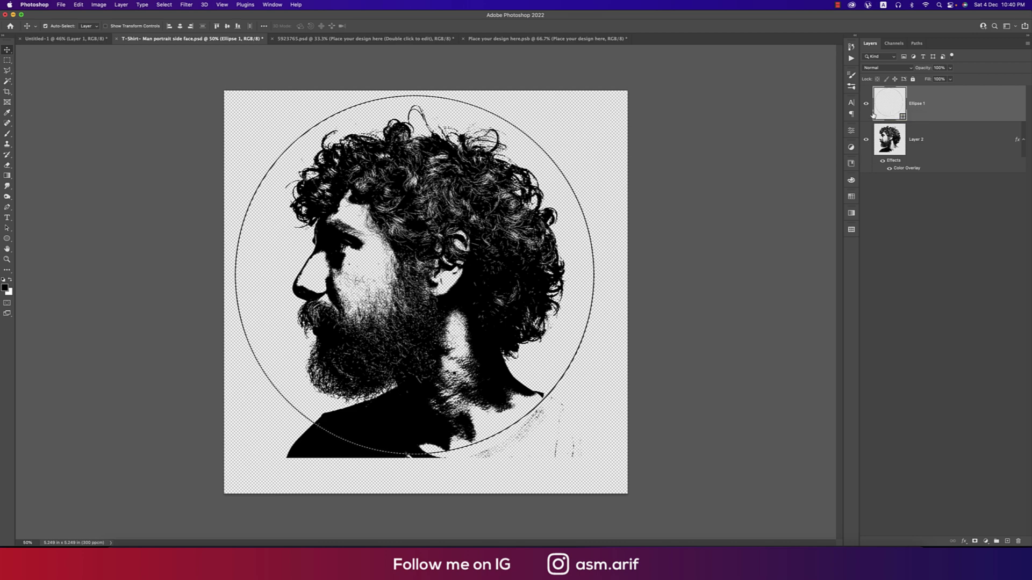
Step: Copy the part of the portrait inside the circle onto a new layer
left_click(890, 103, "super")
key("super+comma")
key("super+z")
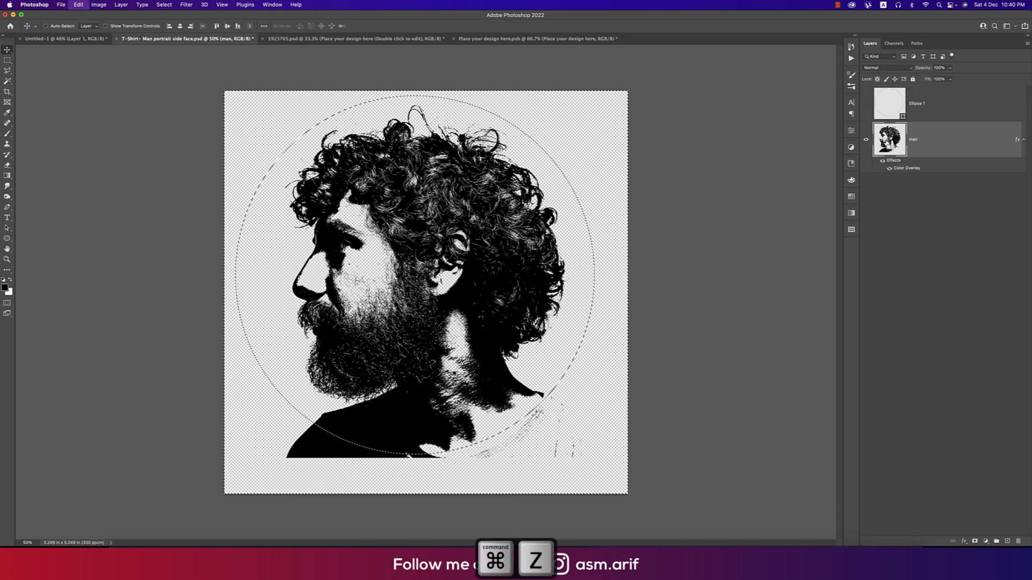
key("super+j")
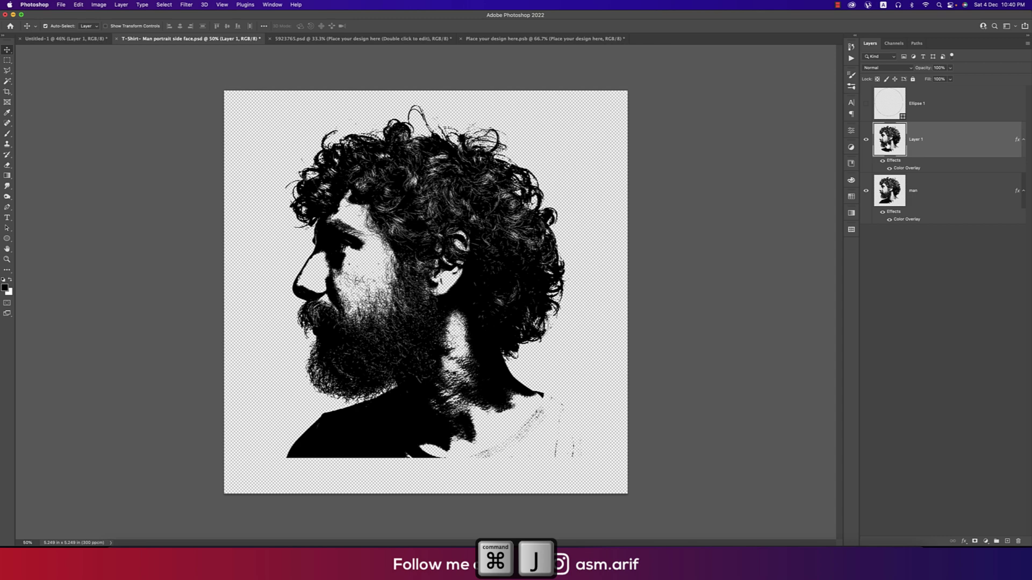
Step: Delete the original man and Ellipse 1 layers, then copy the cropped portrait
left_click(923, 196)
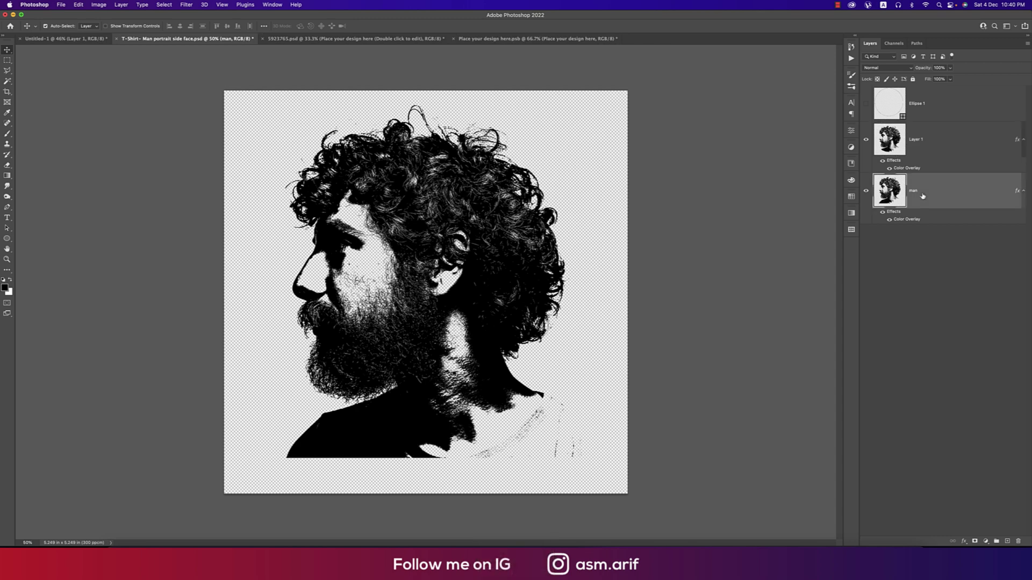
key("BackSpace")
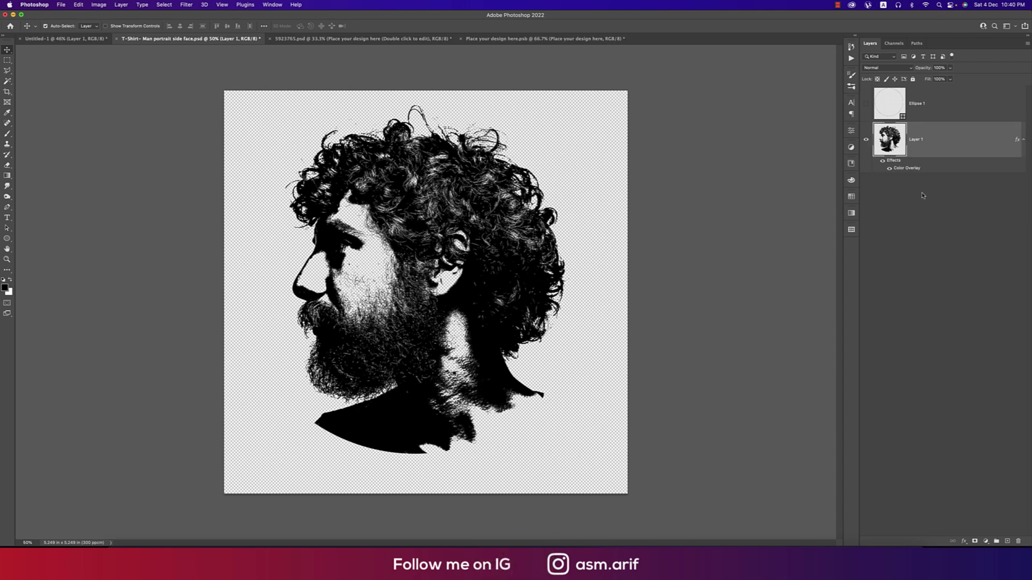
left_click(950, 112)
key("BackSpace")
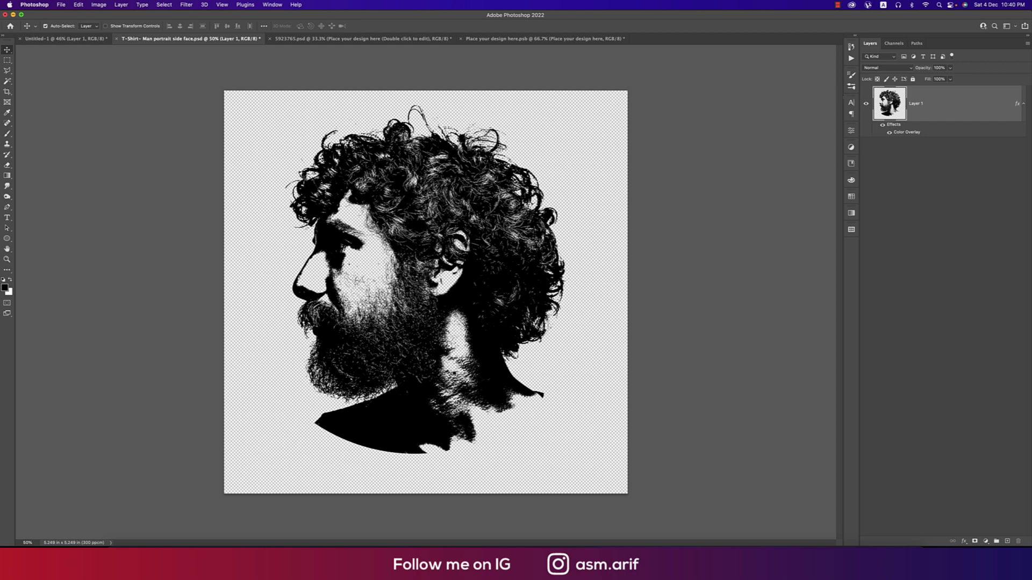
key("super+c")
Step: Paste the round-cropped portrait into Place your design here.psb
left_click(515, 38)
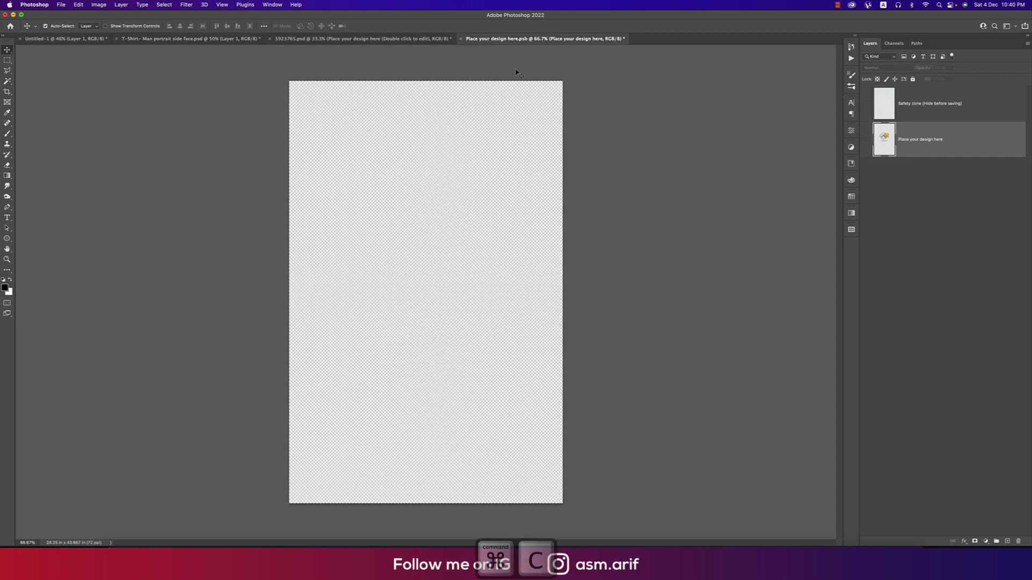
left_click(355, 38)
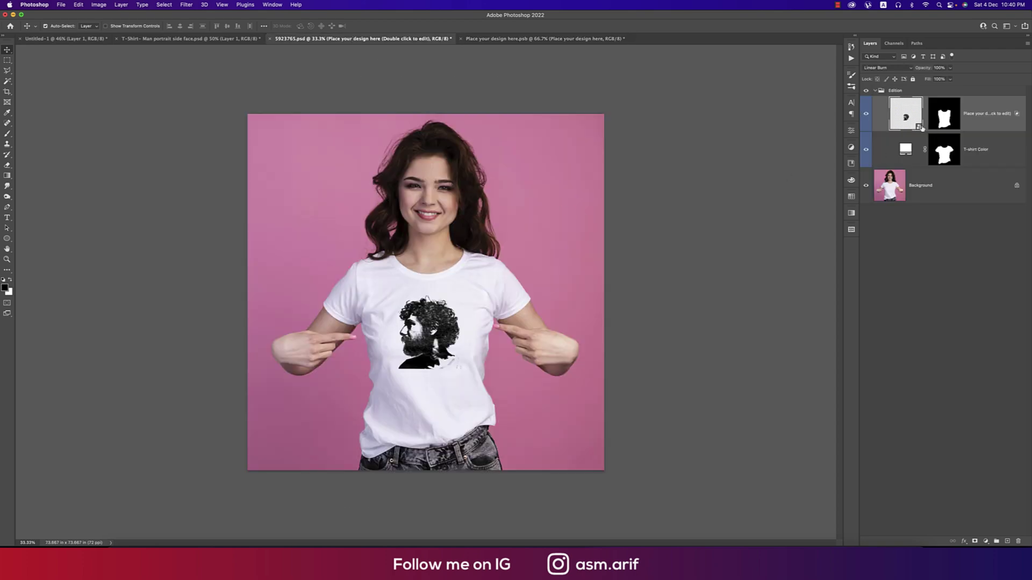
left_click(526, 38)
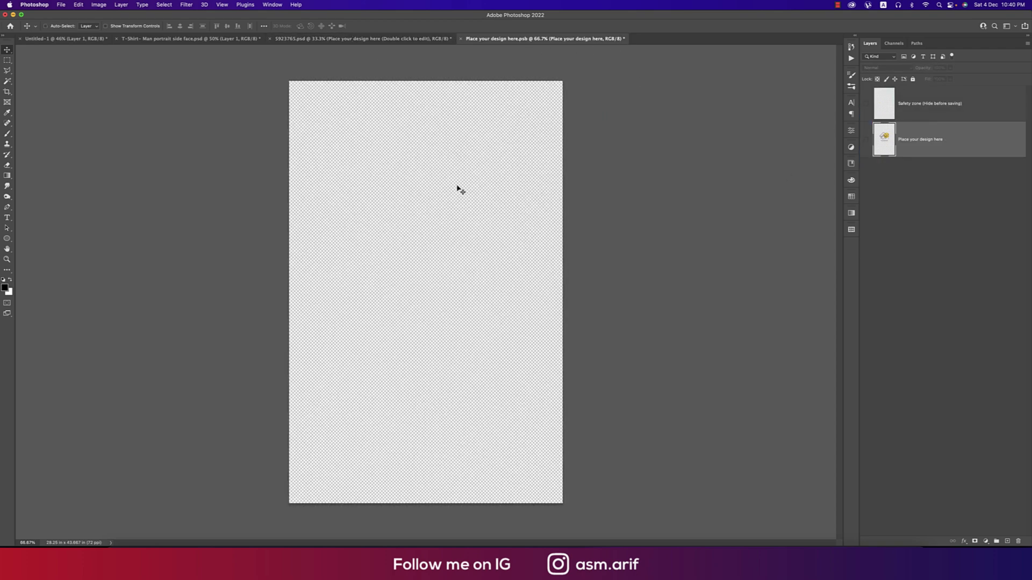
key("super+v")
Step: Scale the pasted portrait to about 41% and save the design
key("super+t")
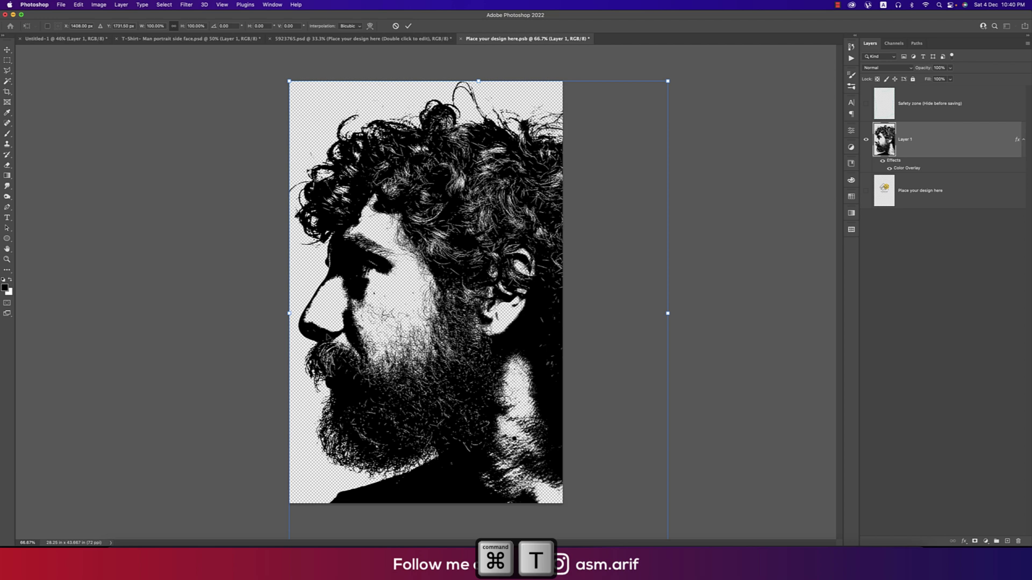
left_click_drag(289, 313, 377, 266)
mouse_move(438, 185)
left_mouse_down()
mouse_move(436, 152)
mouse_move(433, 167)
left_mouse_up()
key("Return")
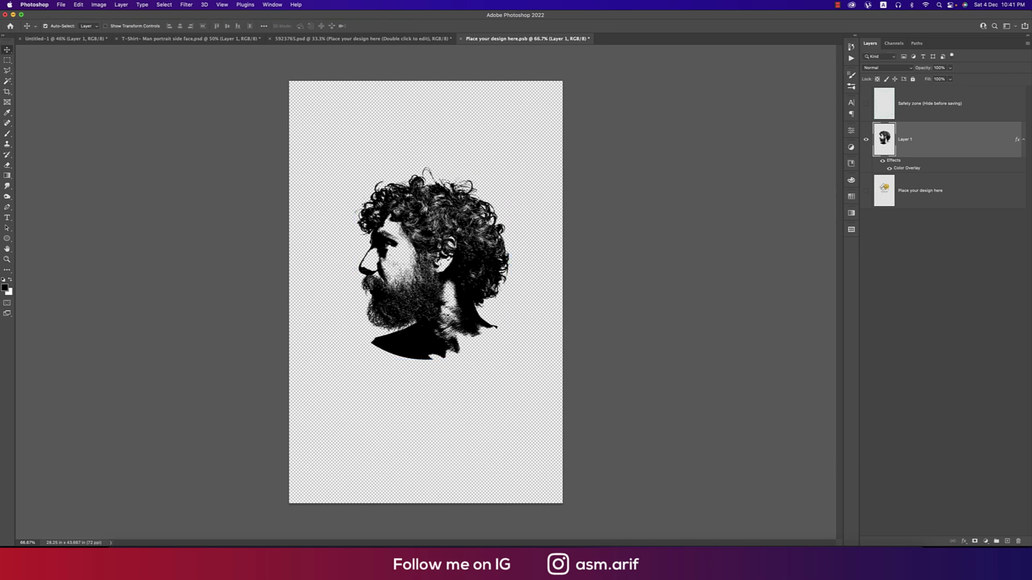
key("super+s")
left_click(374, 43)
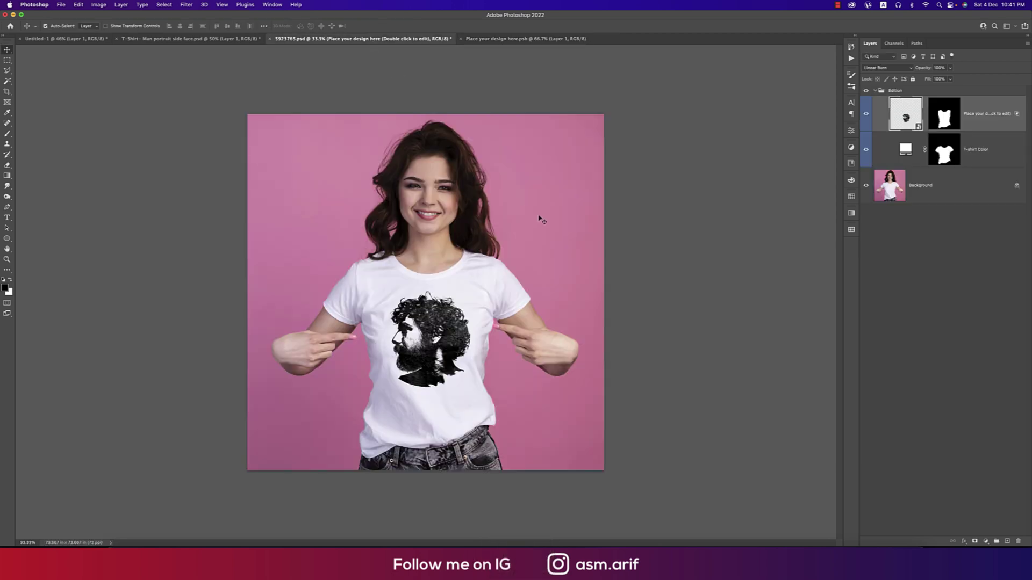
Step: Inspect the mockup, save the round-cropped portrait document, and return to 5923765.psd
scroll(525, 230, "up", 3)
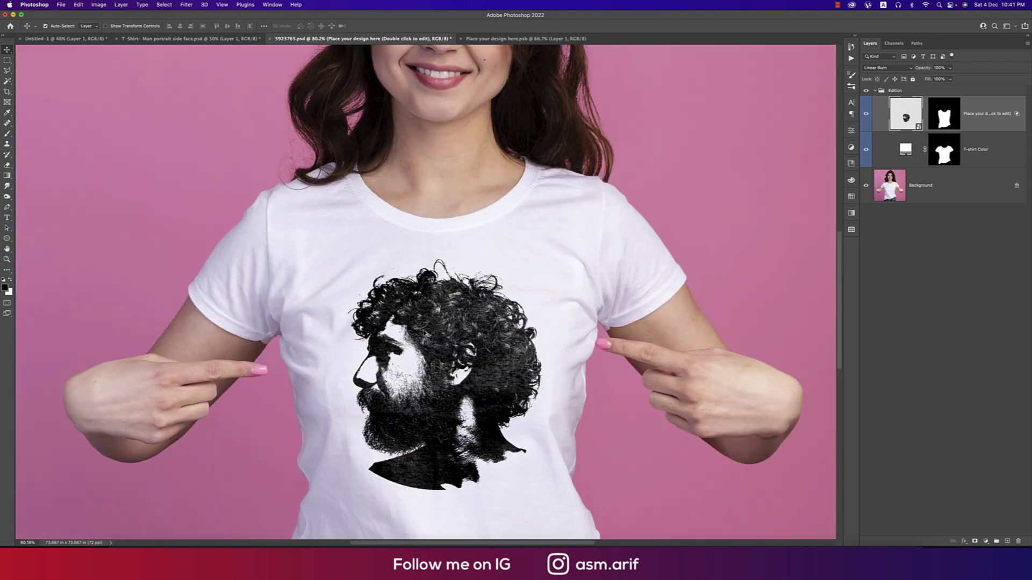
scroll(425, 291, "down", 4)
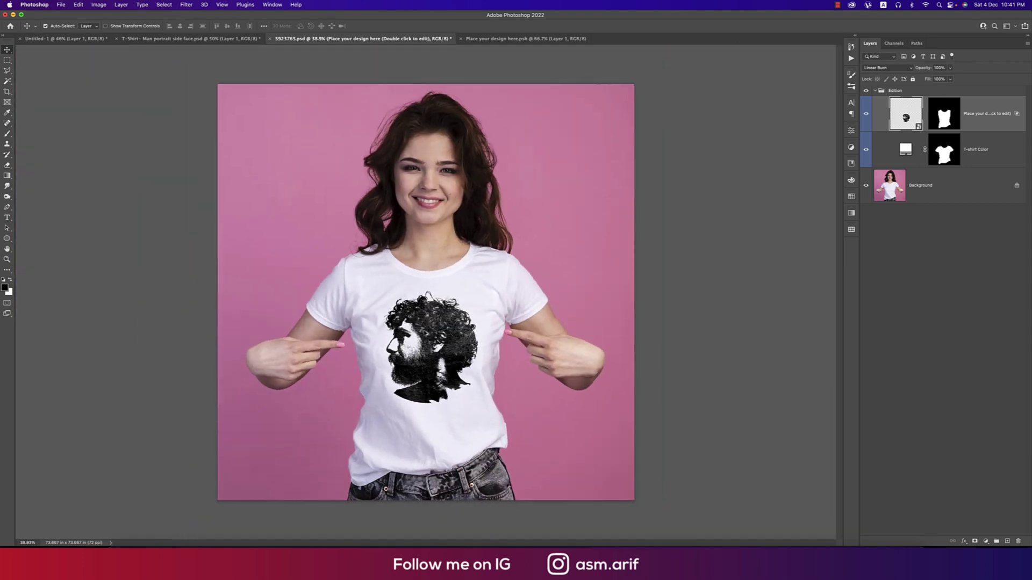
scroll(426, 292, "down", 1)
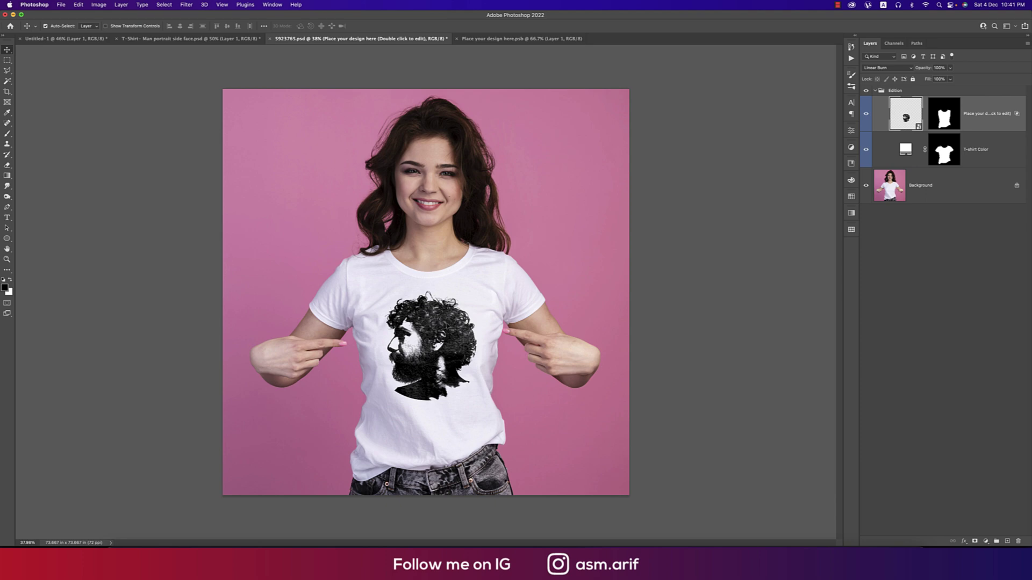
left_click(168, 39)
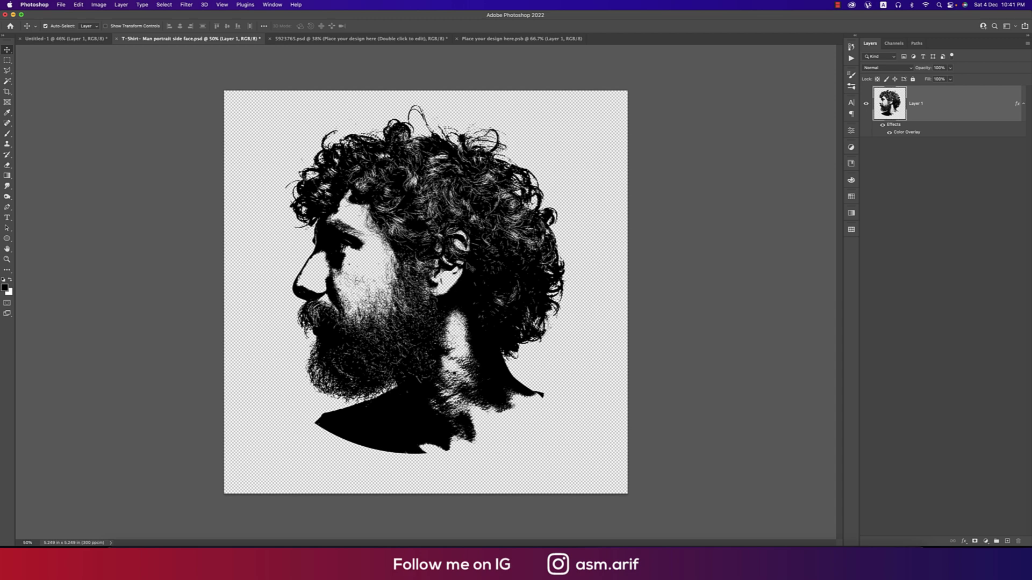
left_click(386, 38)
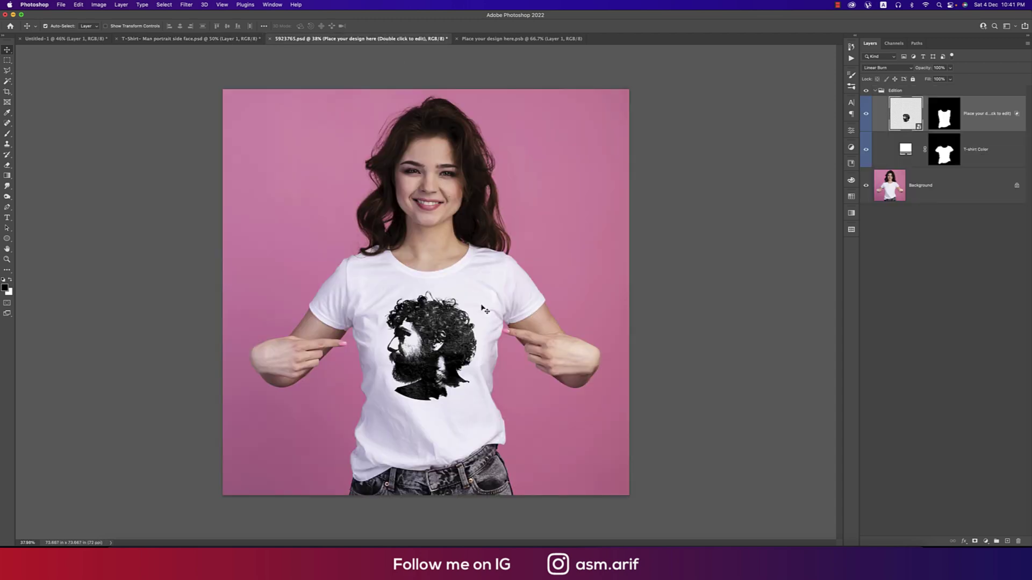
left_click(226, 39)
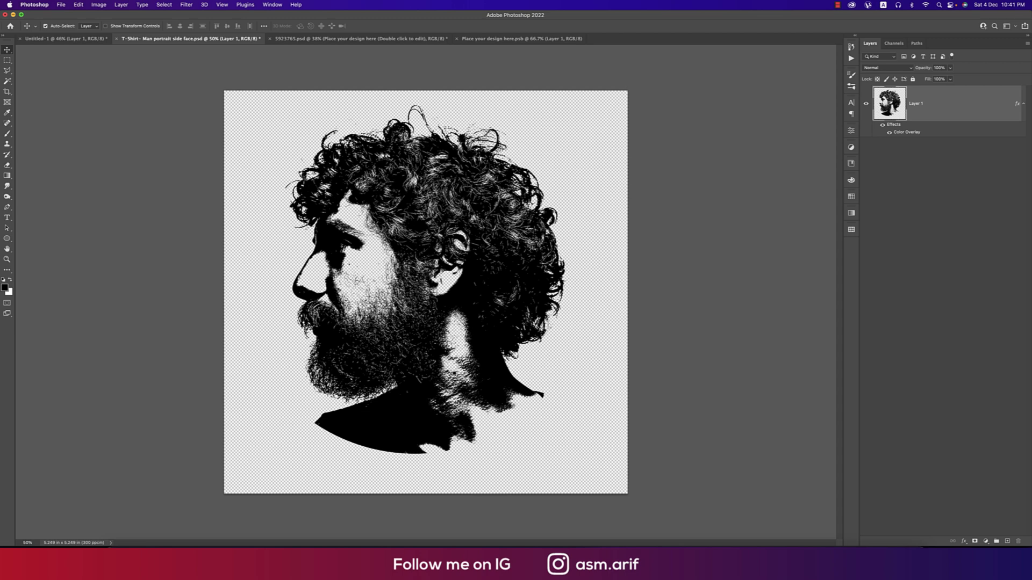
key("super+s")
left_click(328, 39)
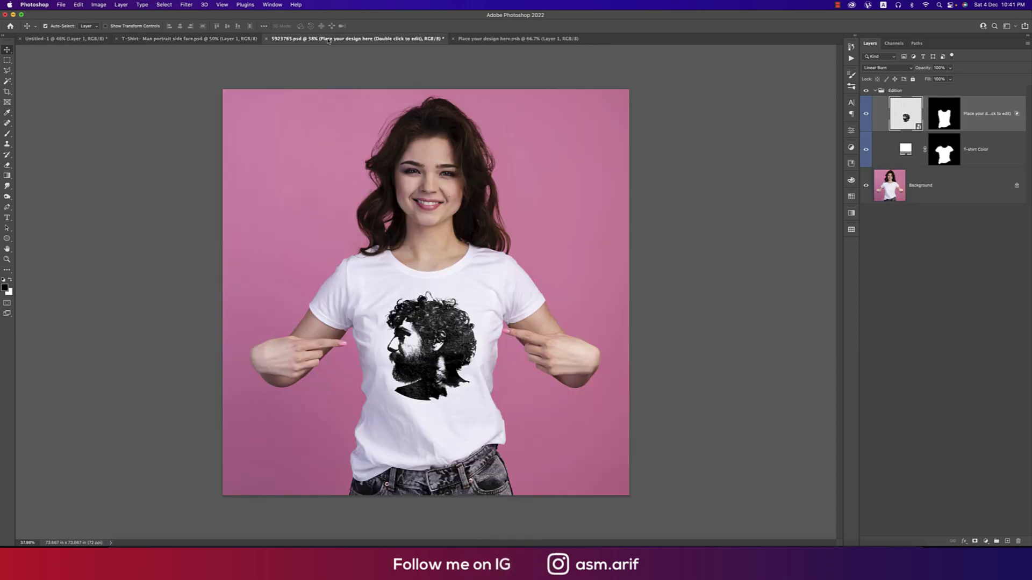